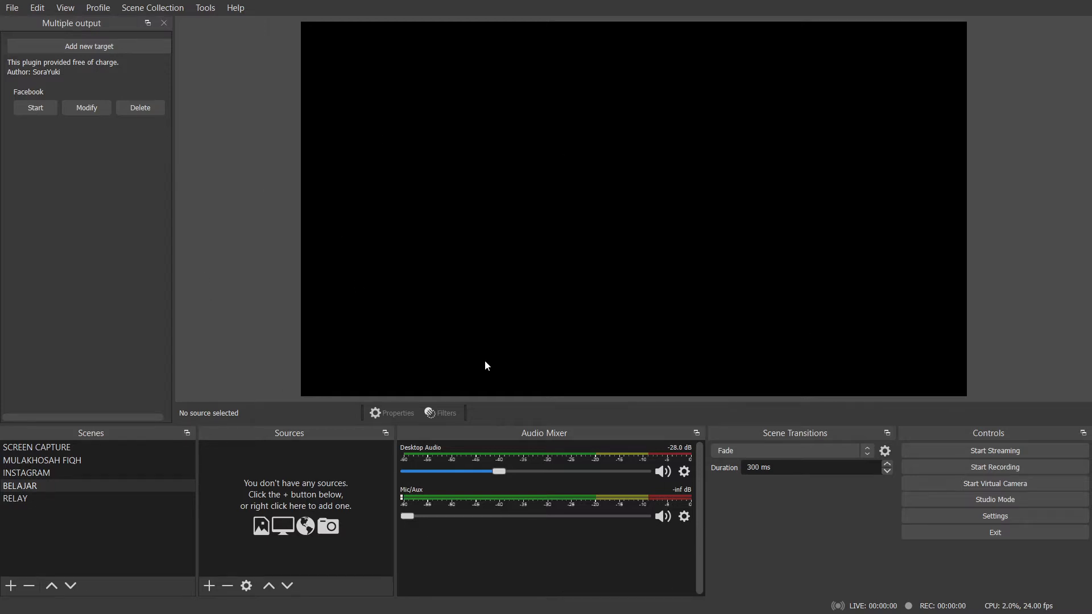
# Add a new media source to the BELAJAR scene, keeping the default name Media Source.
pyautogui.click(23, 488)
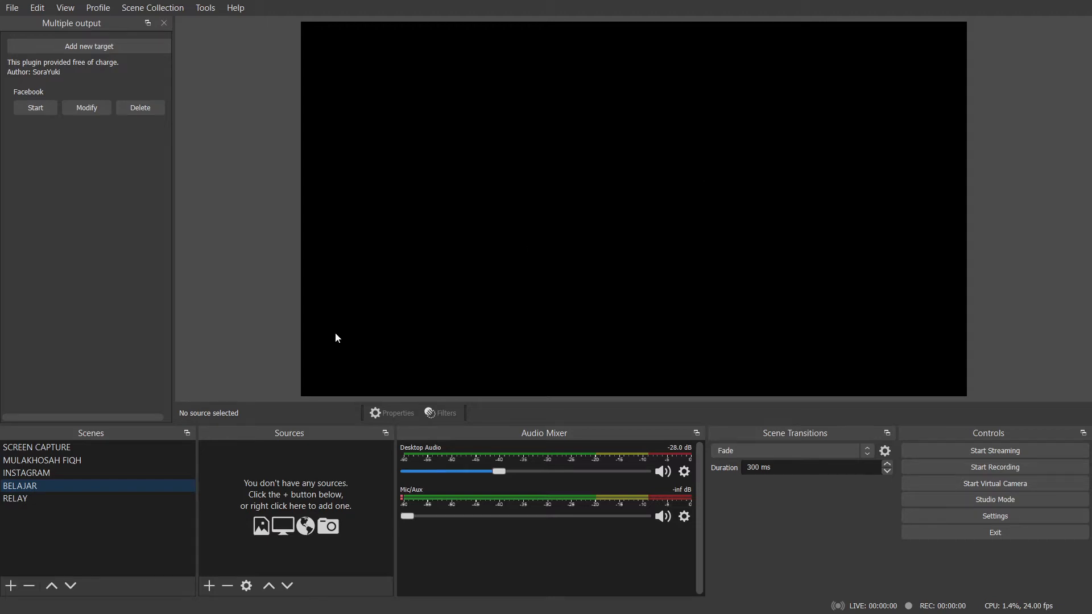
pyautogui.click(211, 588)
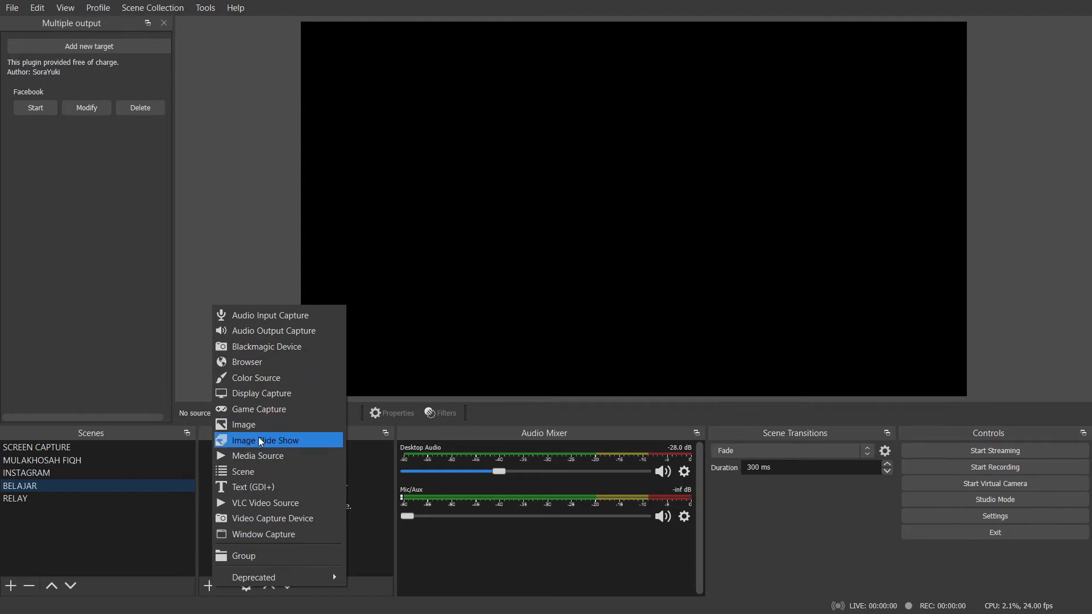
pyautogui.click(264, 457)
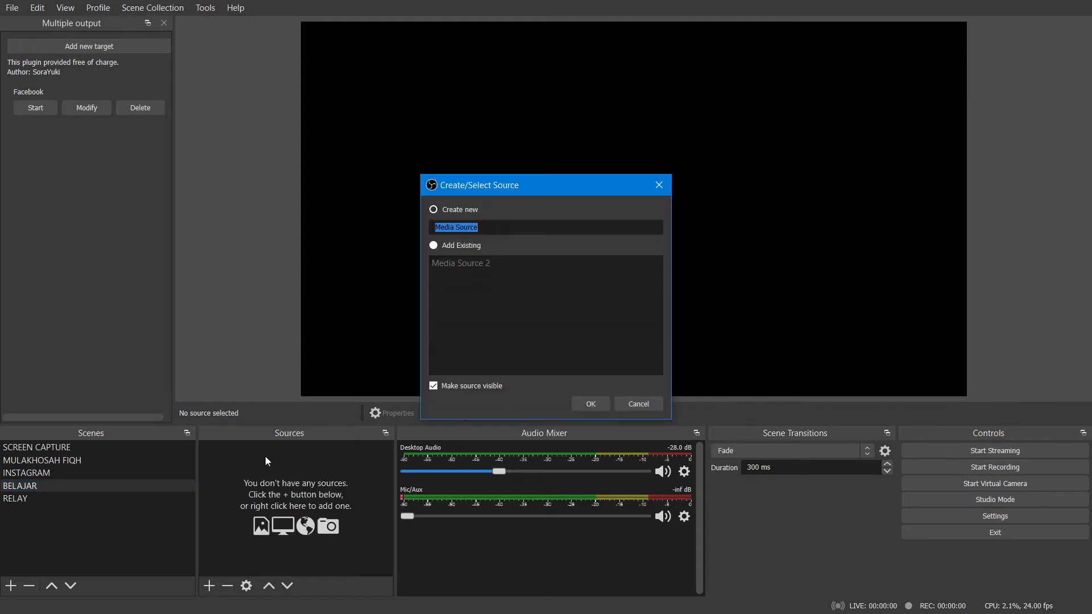
pyautogui.click(579, 405)
# Load Nature's Waterfall Footage.mp4 from D:/ACER NITRO/FREE ROYALTY FOOTAGE as the media source's local file and enable looping.
pyautogui.click(733, 386)
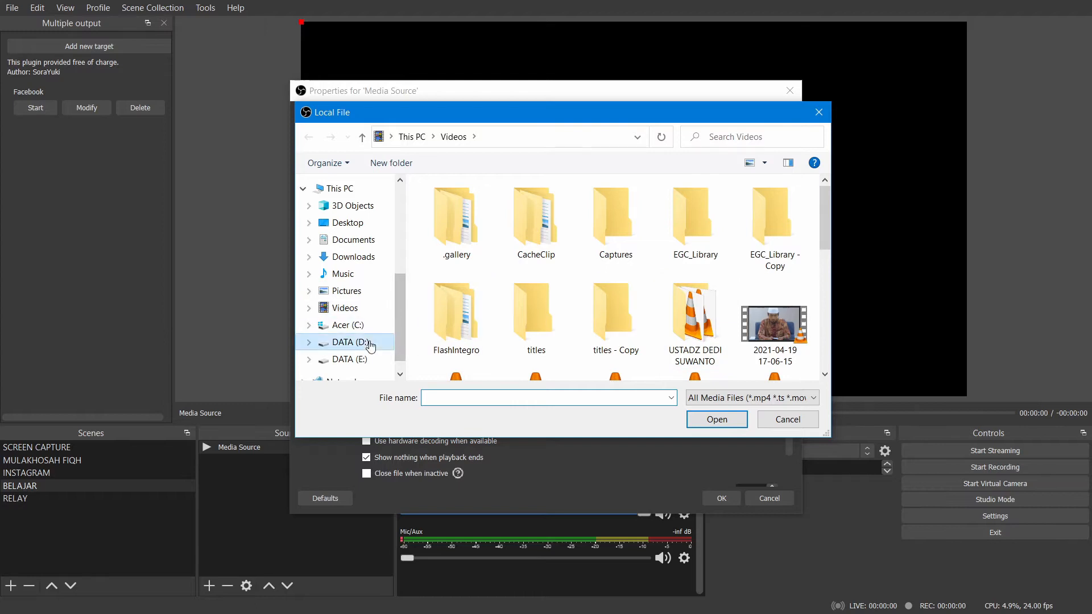
pyautogui.click(350, 342)
pyautogui.doubleClick(455, 205)
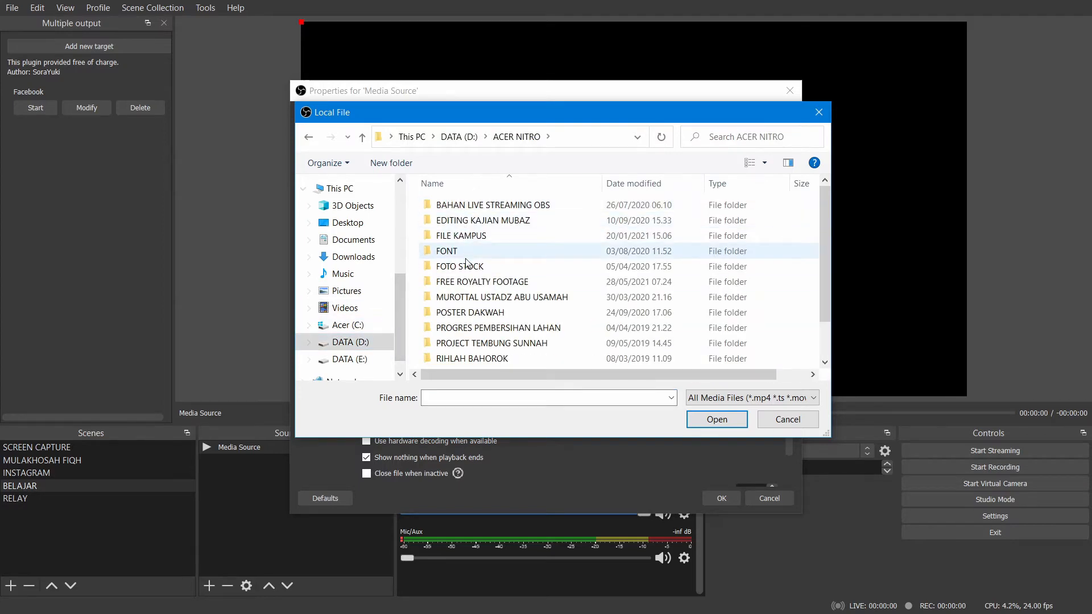
pyautogui.doubleClick(471, 282)
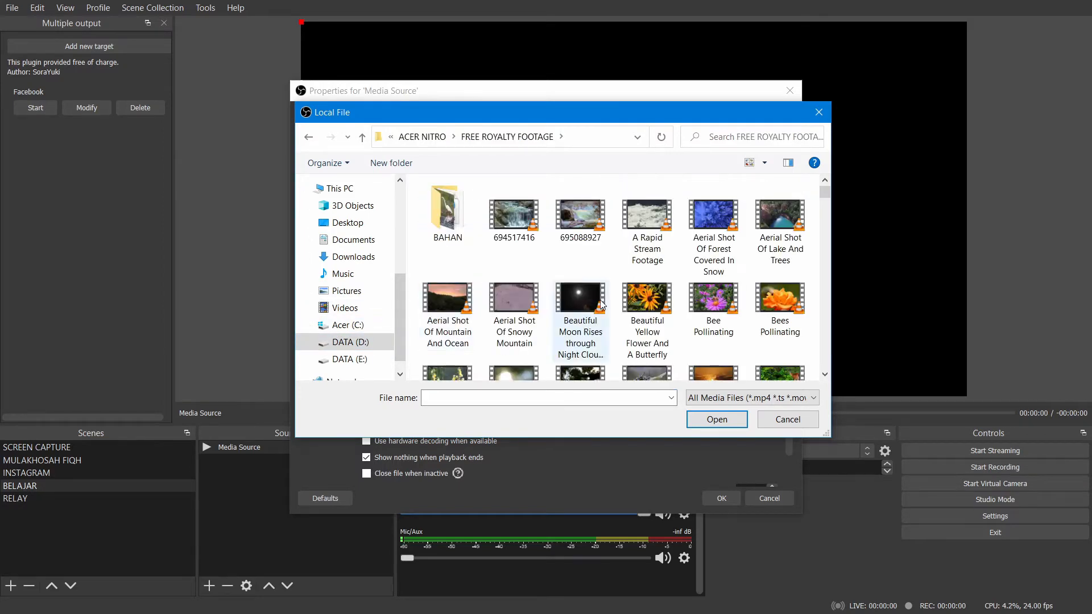
pyautogui.scroll(-1, 756, 324)
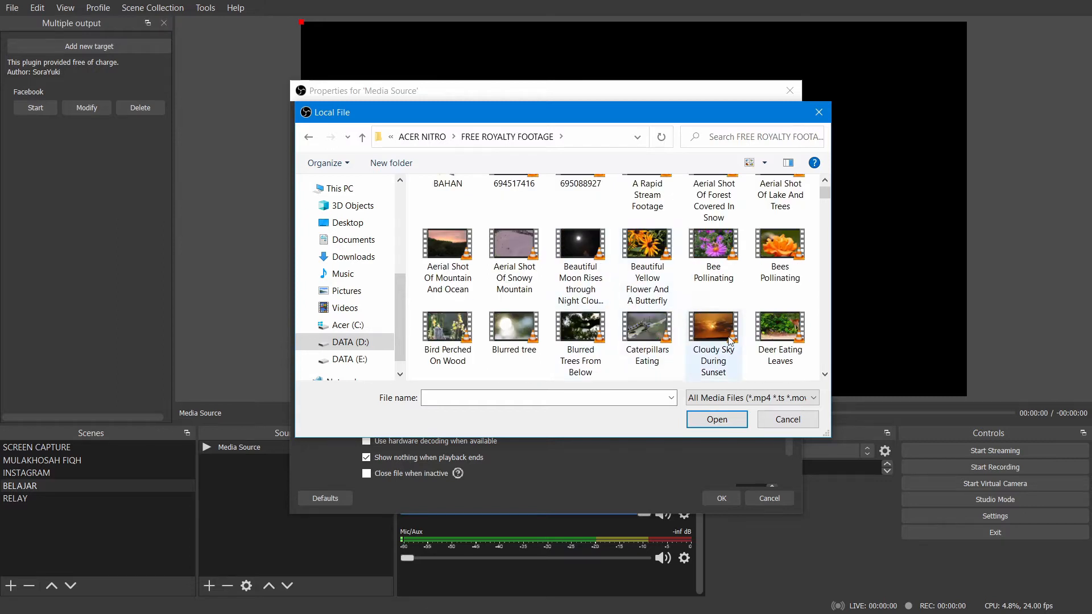
pyautogui.scroll(-2, 649, 335)
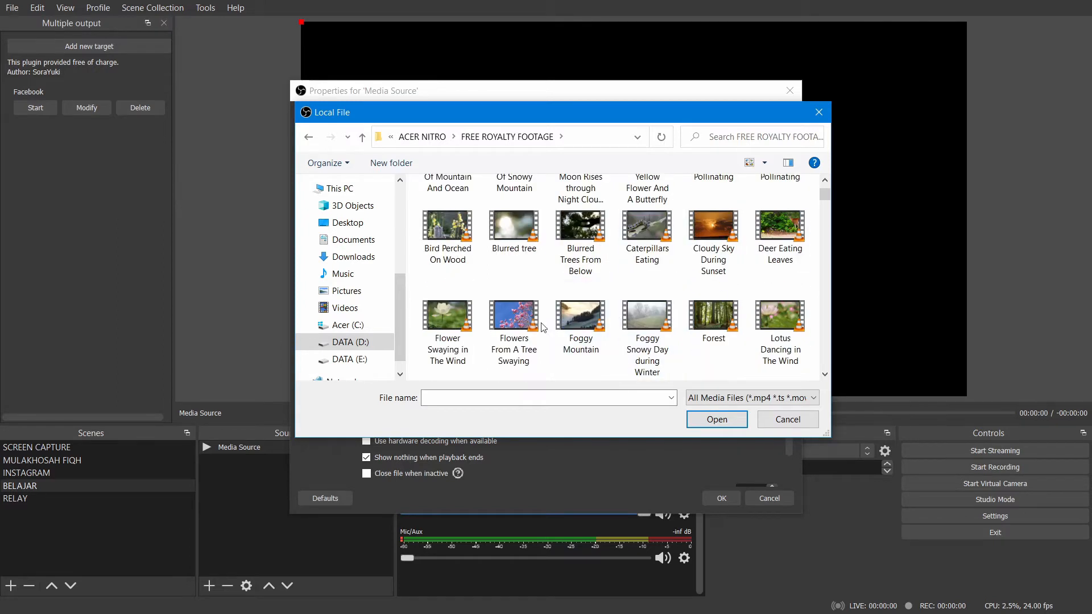
pyautogui.scroll(-3, 725, 334)
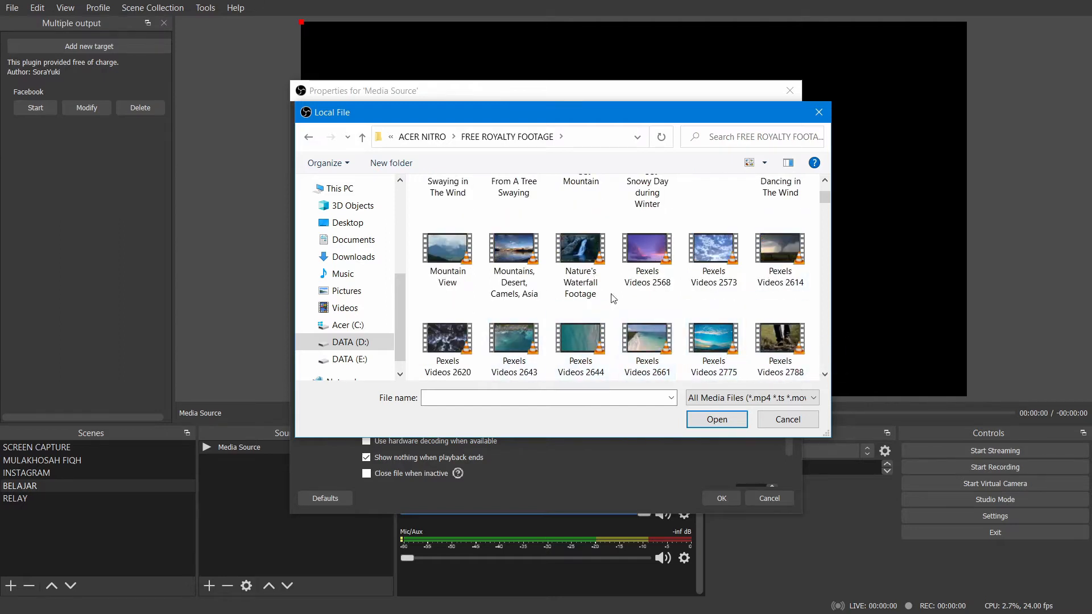
pyautogui.doubleClick(575, 259)
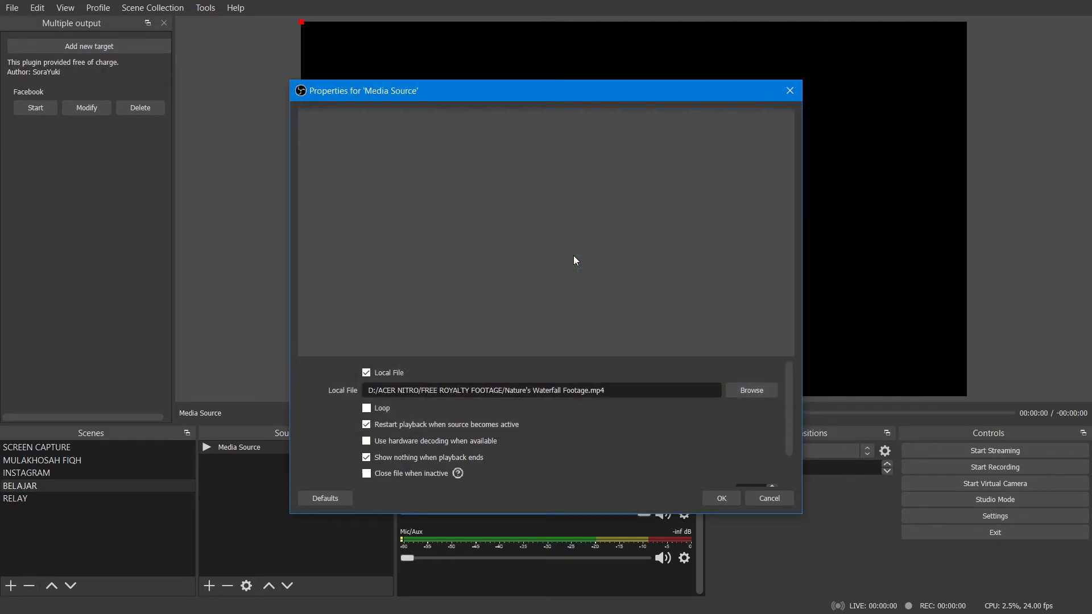
pyautogui.click(367, 408)
pyautogui.click(732, 497)
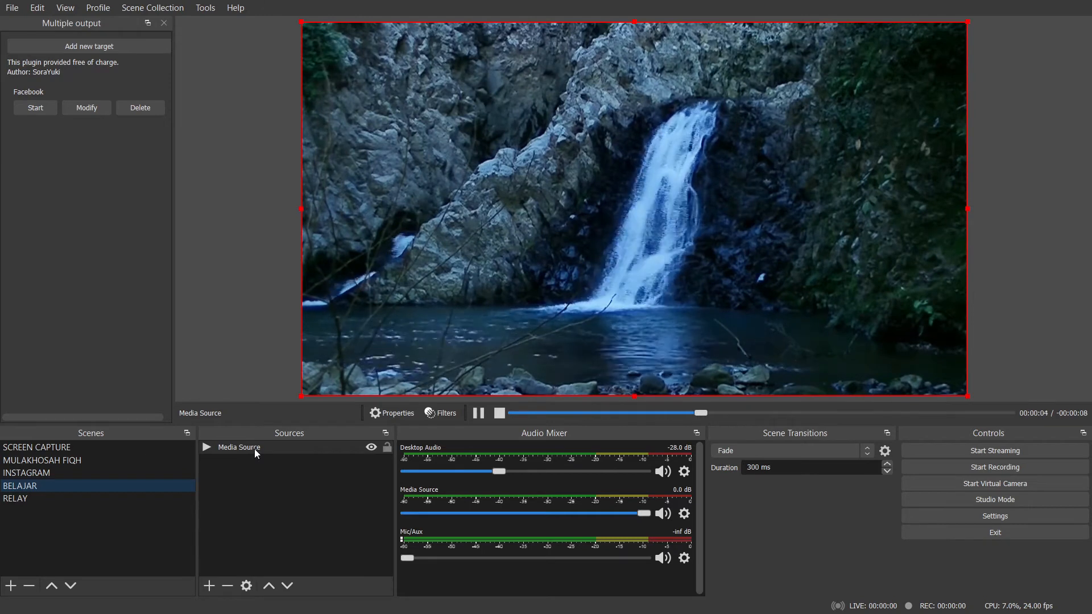
# Set the output mode to Simple in the output settings.
pyautogui.click(999, 517)
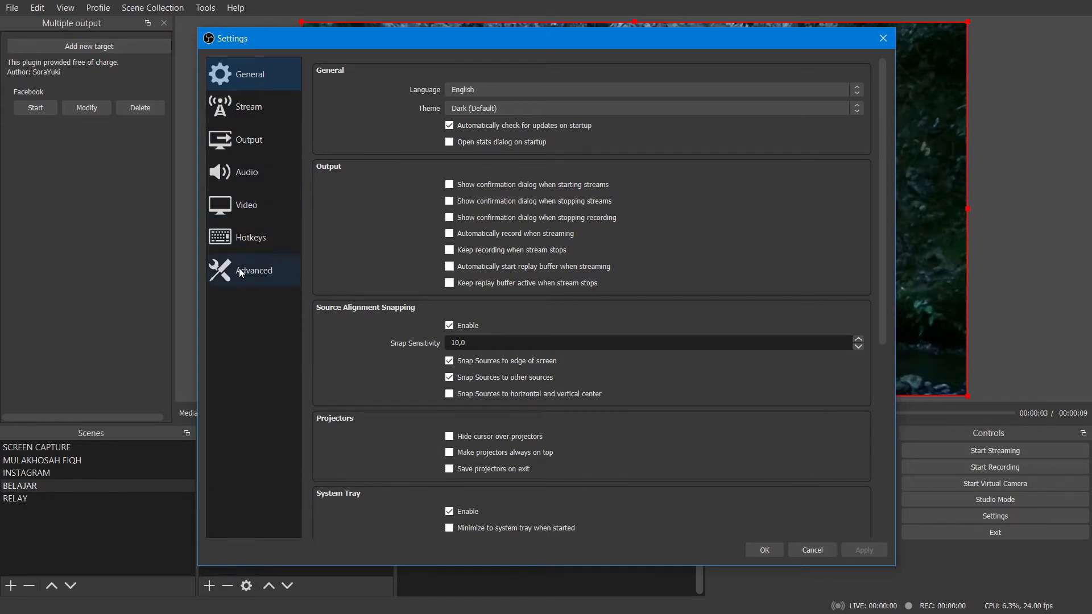
pyautogui.click(225, 148)
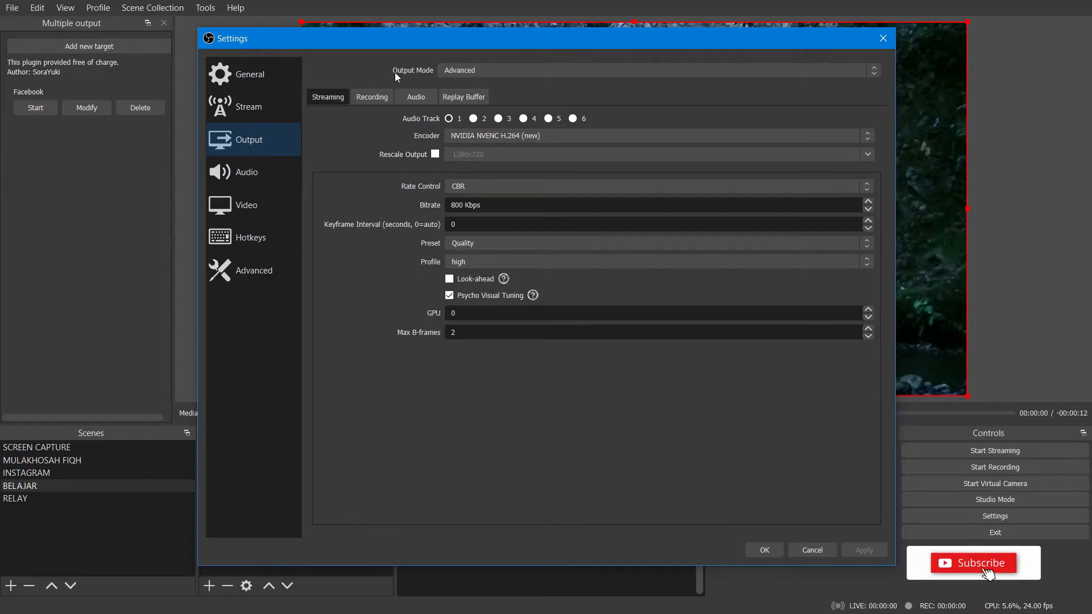
pyautogui.click(459, 68)
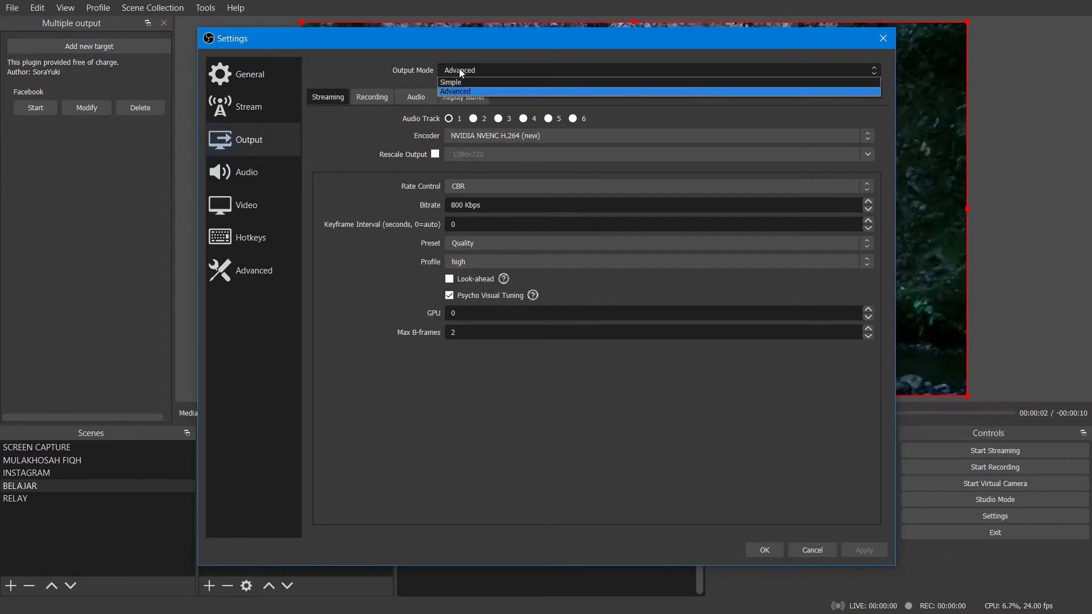
pyautogui.click(461, 81)
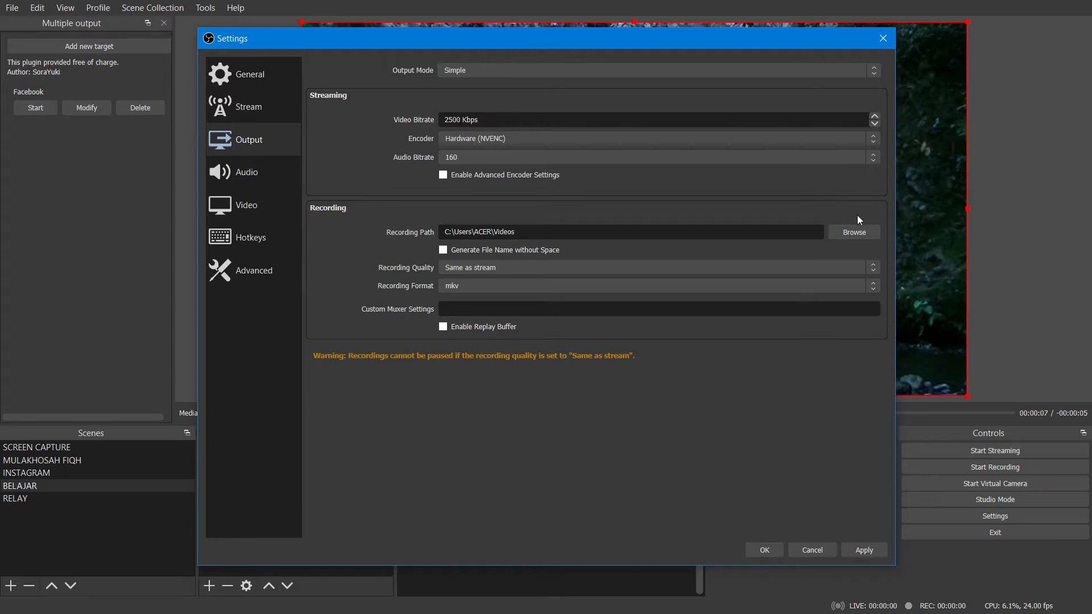
pyautogui.click(860, 235)
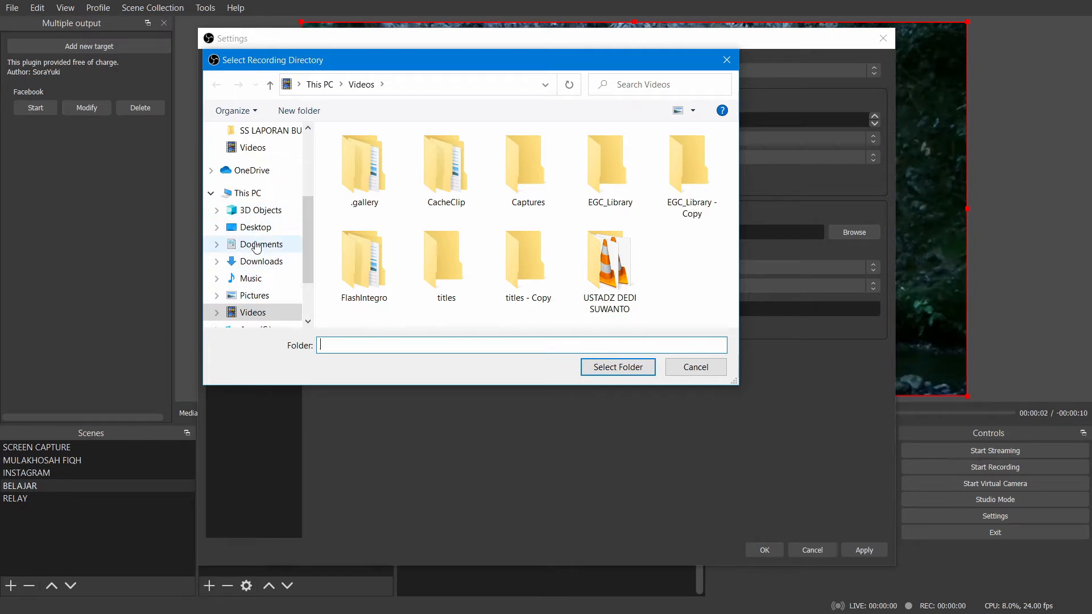
pyautogui.click(727, 60)
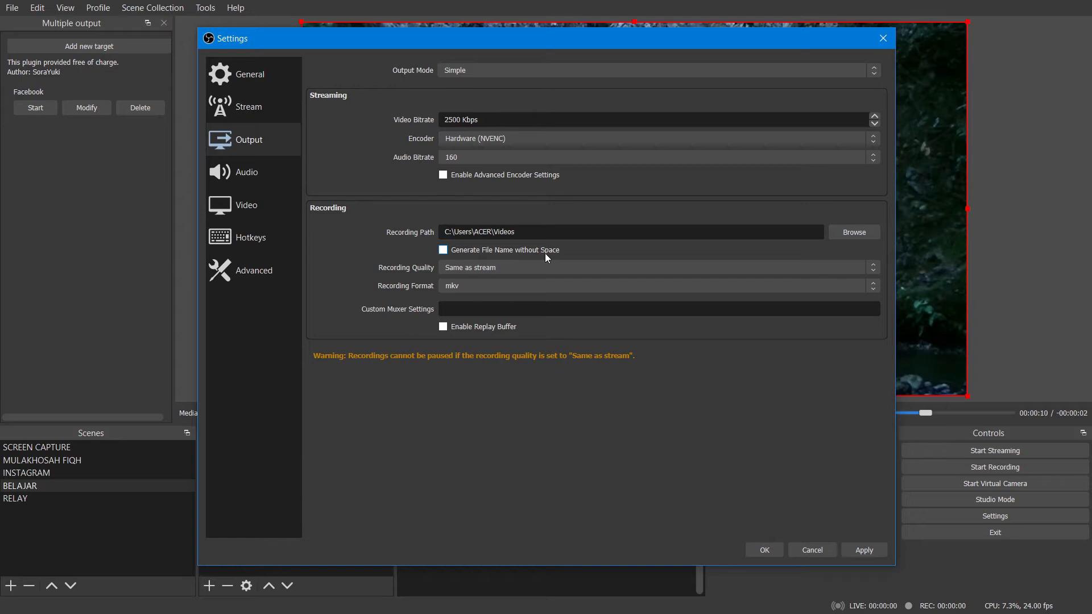
pyautogui.click(444, 251)
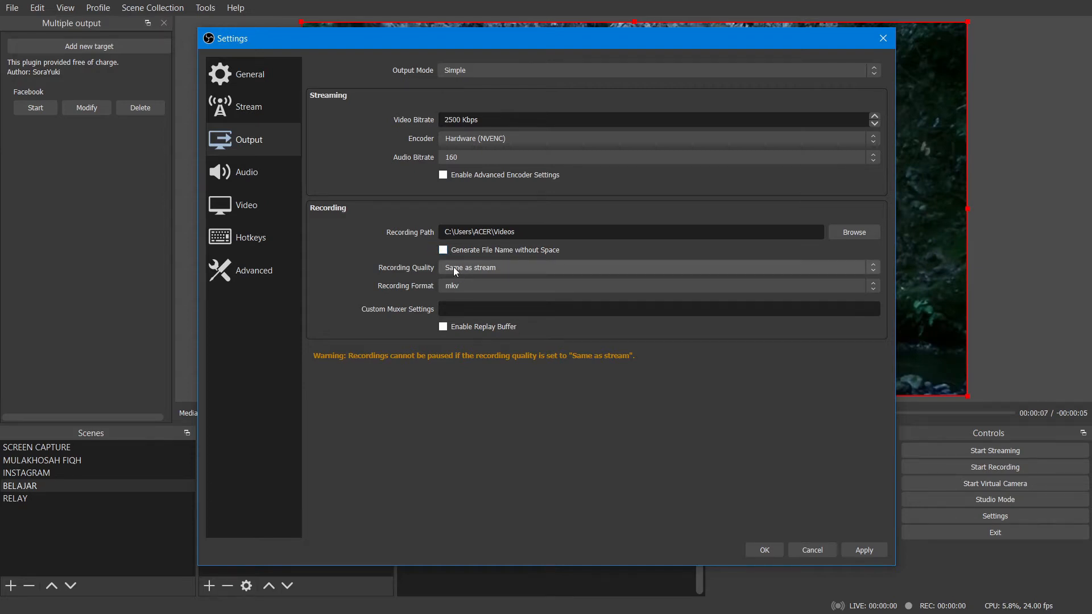
# Try the Indistinguishable Quality and High Quality options for recording quality and return it to Same as stream.
pyautogui.click(490, 269)
pyautogui.click(469, 292)
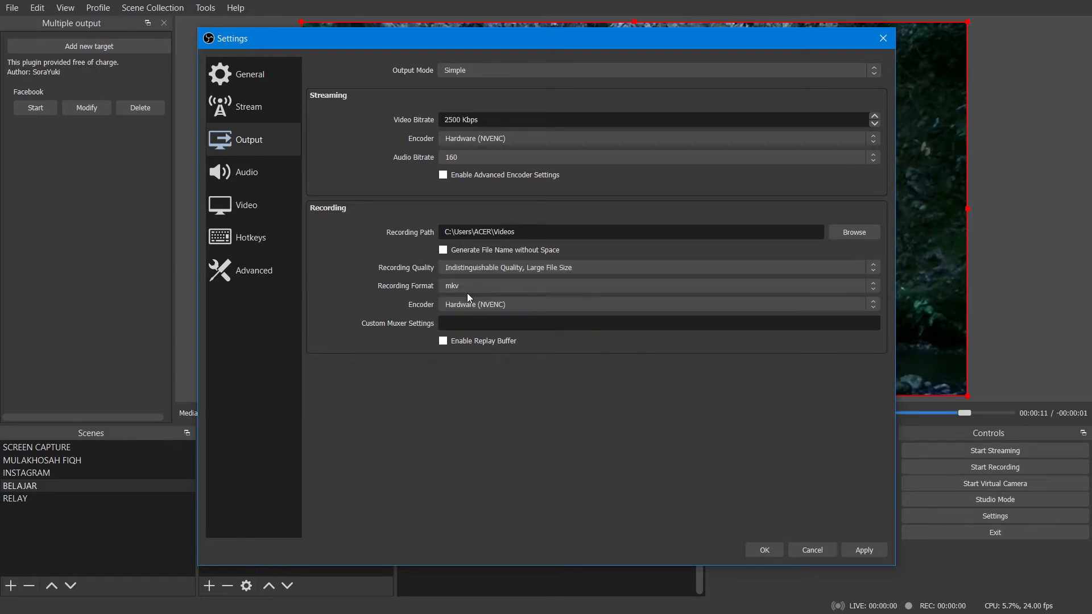
pyautogui.click(453, 267)
pyautogui.click(456, 288)
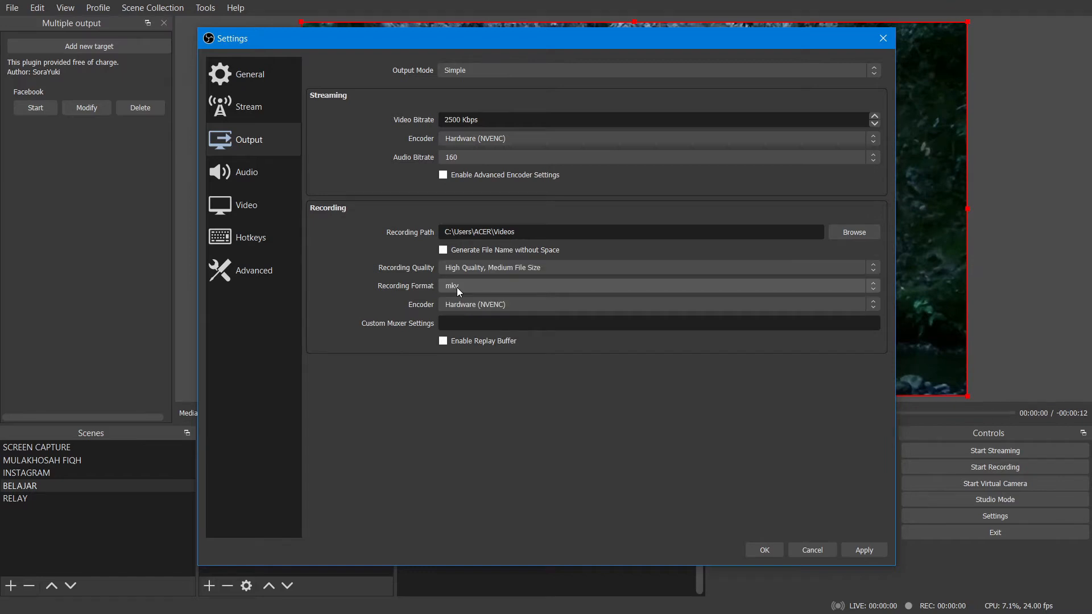
pyautogui.click(476, 268)
pyautogui.click(474, 276)
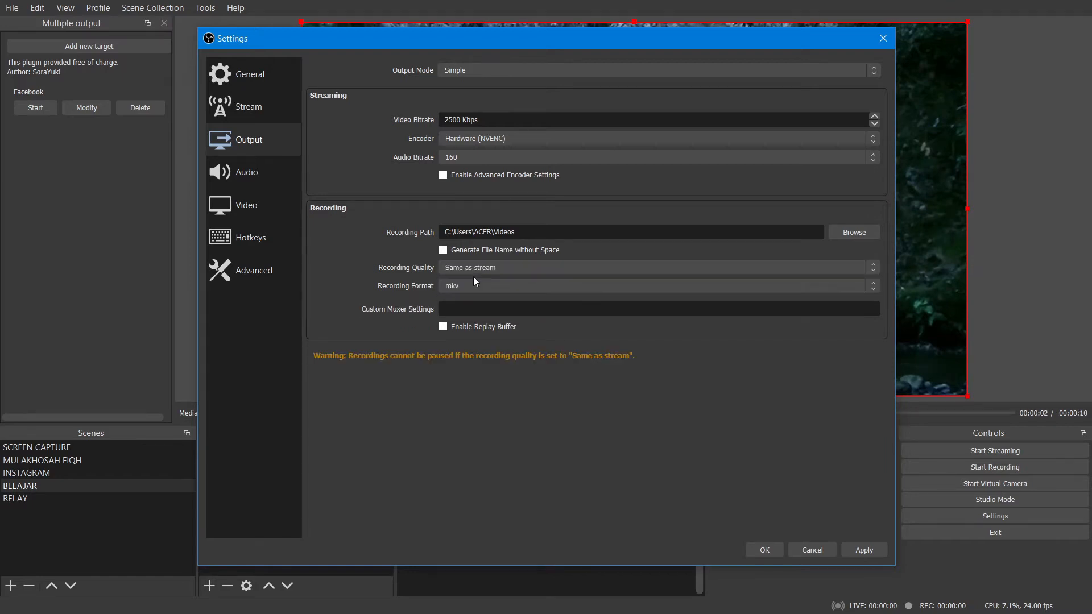
# Set the recording quality to High Quality, Medium File Size and the recording format to mp4.
pyautogui.click(462, 265)
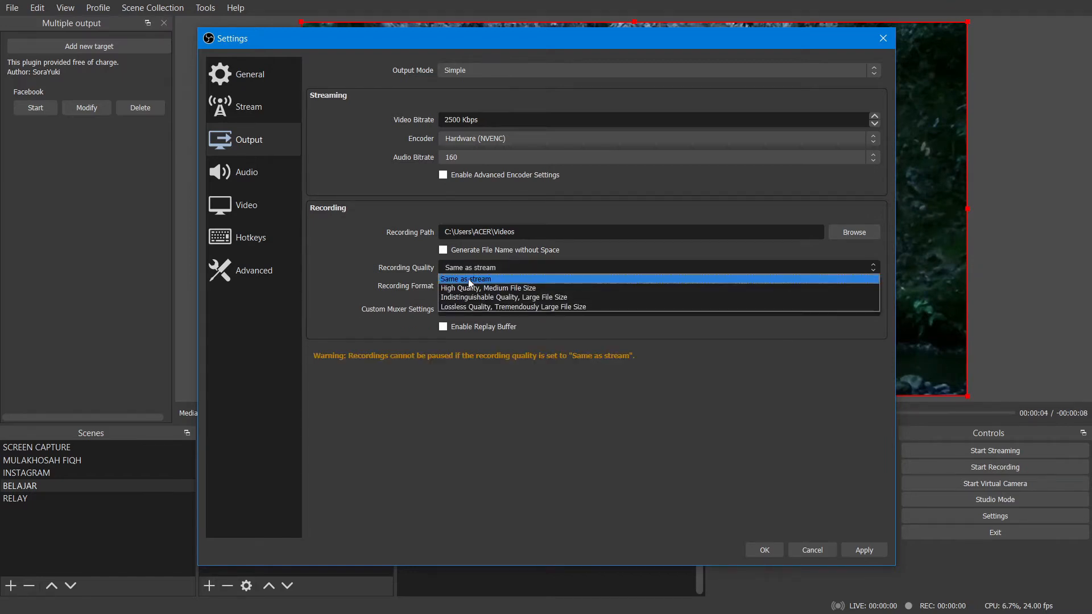
pyautogui.click(469, 289)
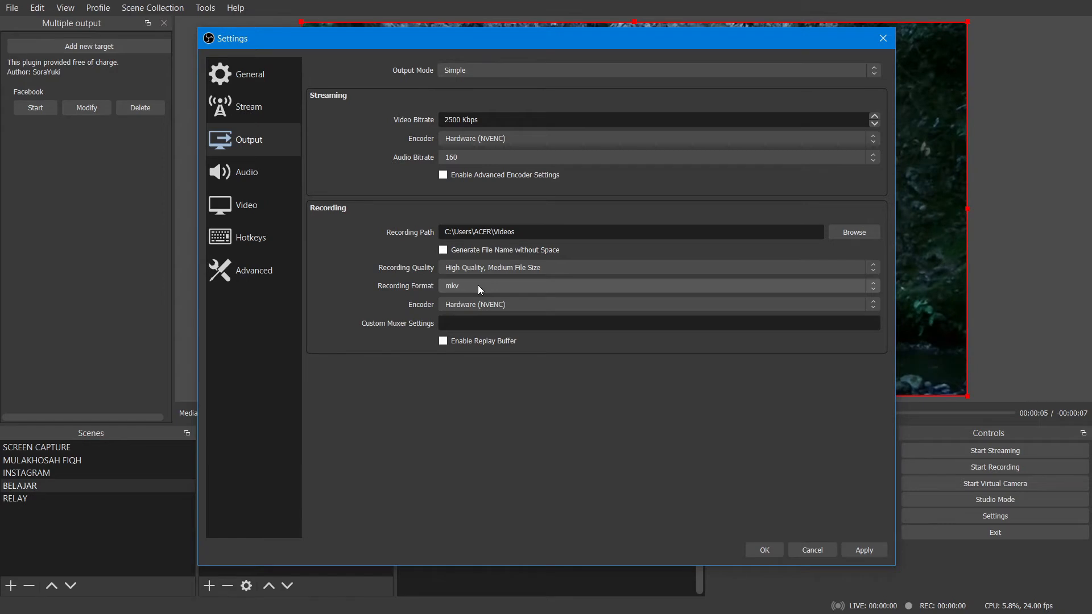
pyautogui.click(462, 286)
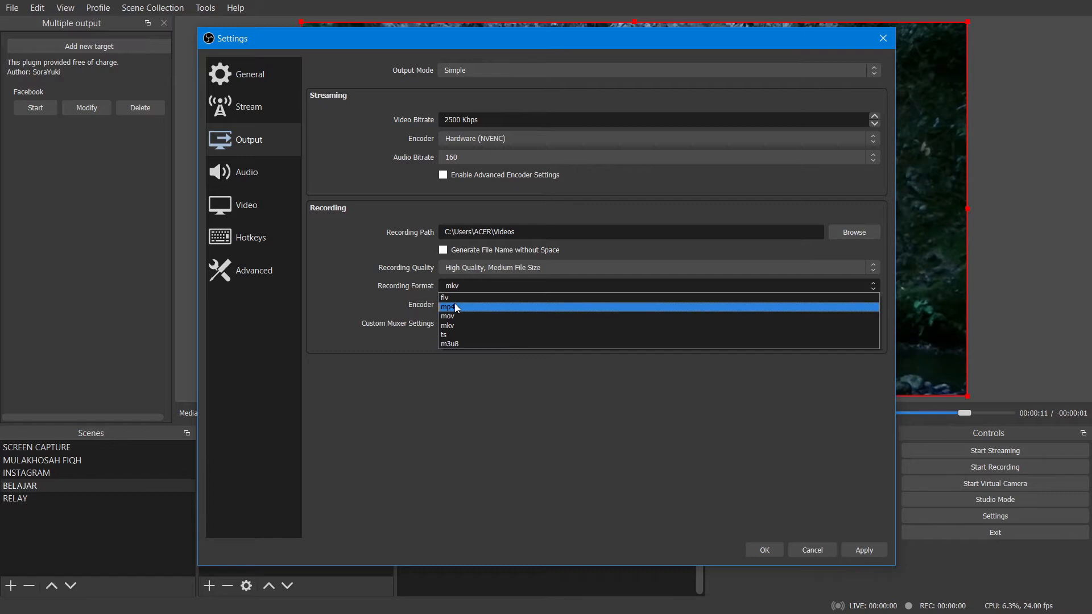
pyautogui.click(455, 307)
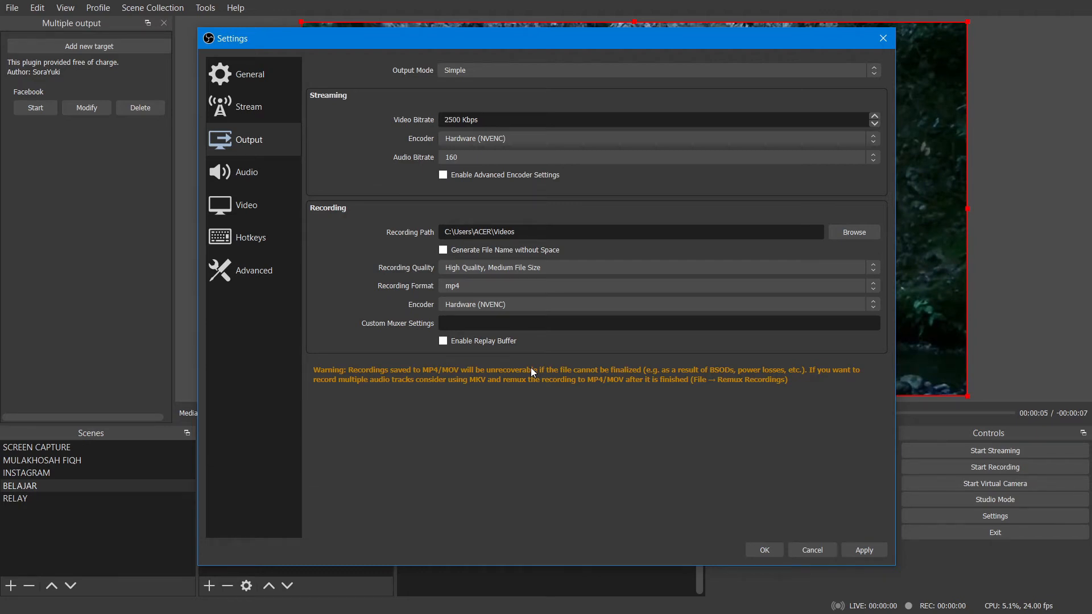
# Try mkv and mov as the recording format and return the format to mp4.
pyautogui.click(476, 286)
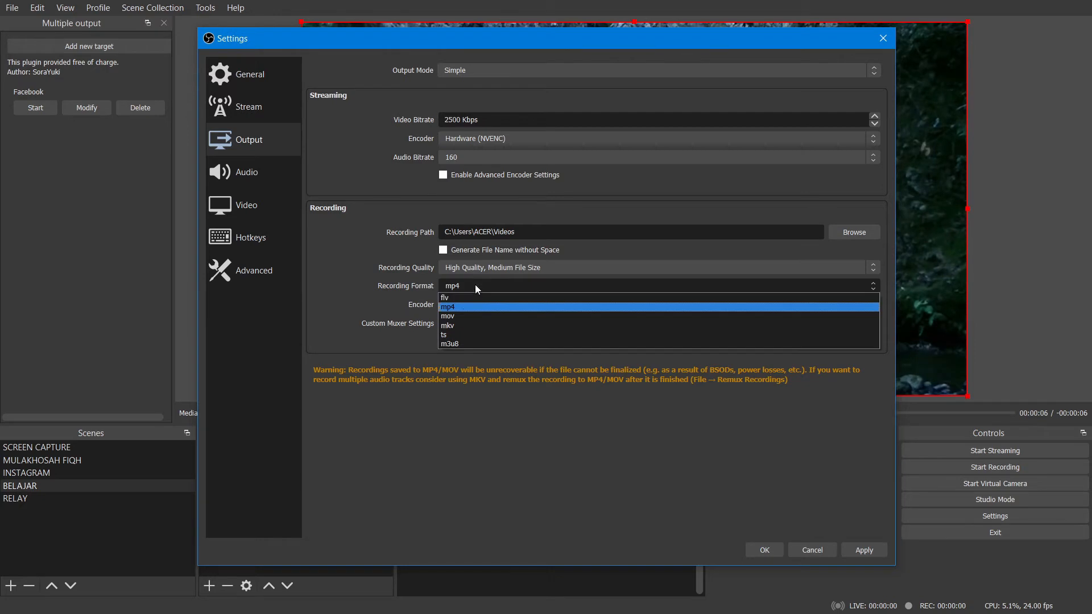
pyautogui.click(455, 325)
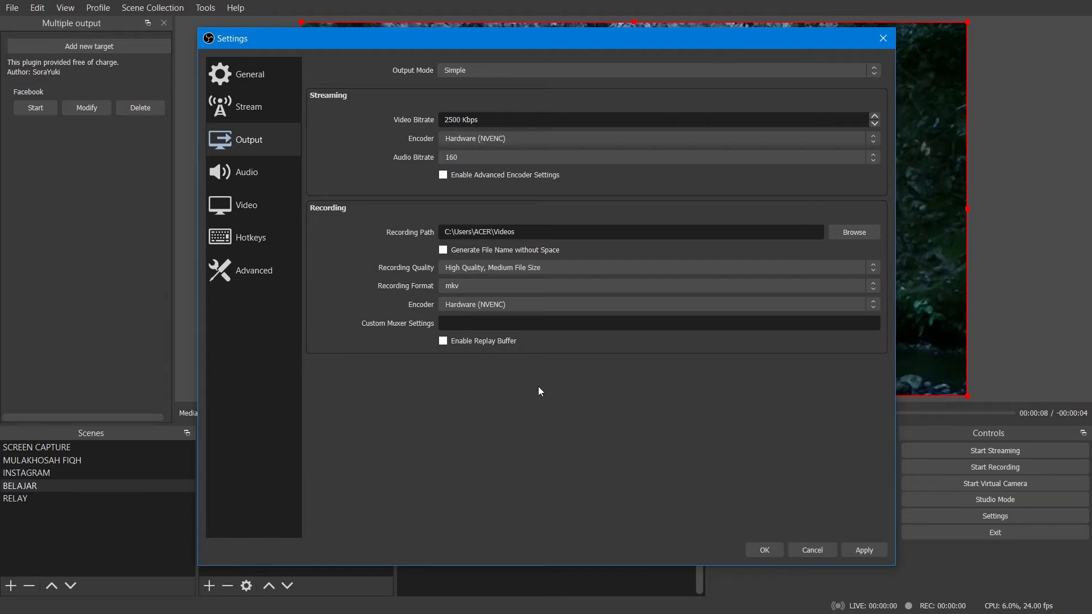
pyautogui.click(451, 285)
pyautogui.click(464, 313)
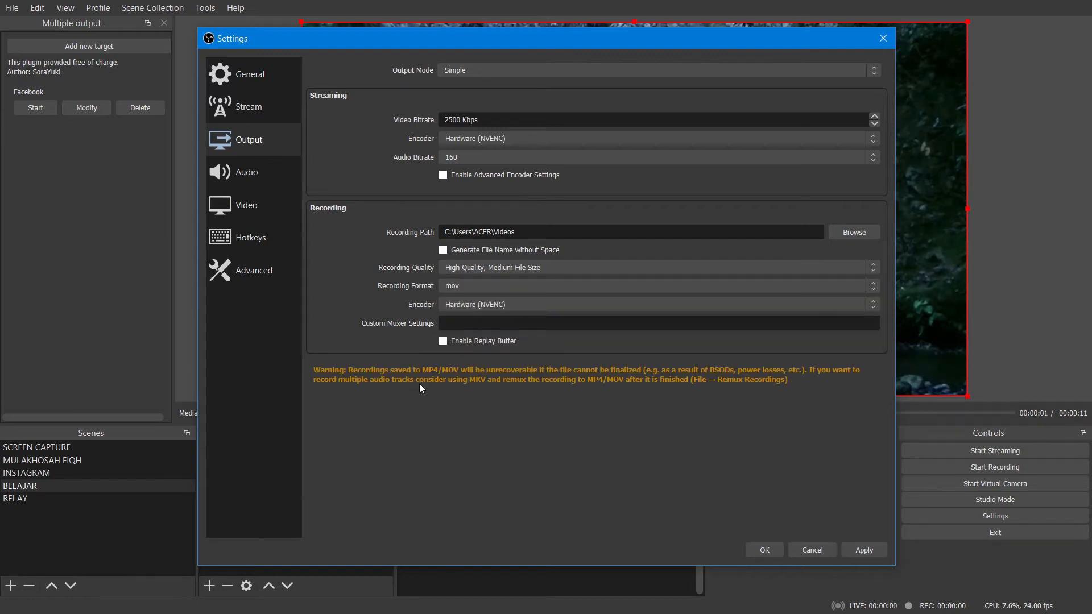
pyautogui.click(447, 286)
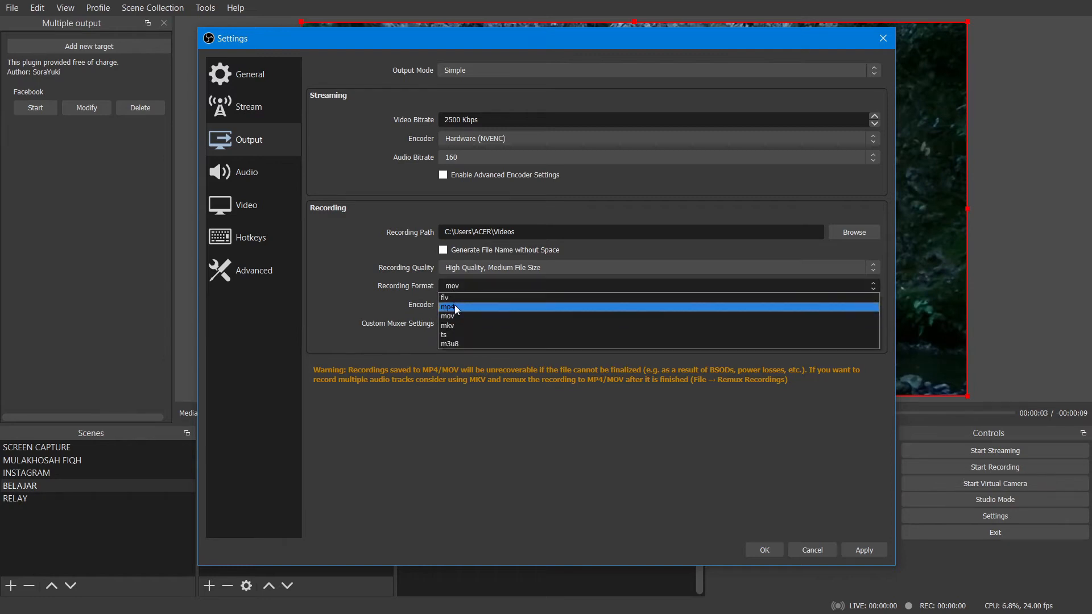
pyautogui.click(456, 307)
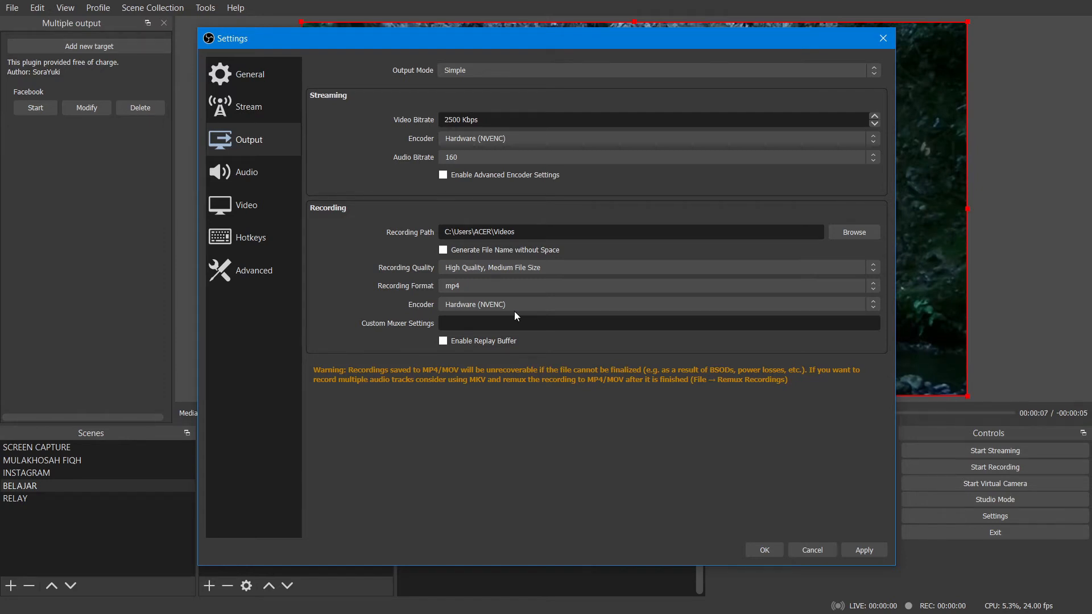
# Try Software (x264) as the recording encoder and return the encoder to Hardware (NVENC).
pyautogui.click(476, 306)
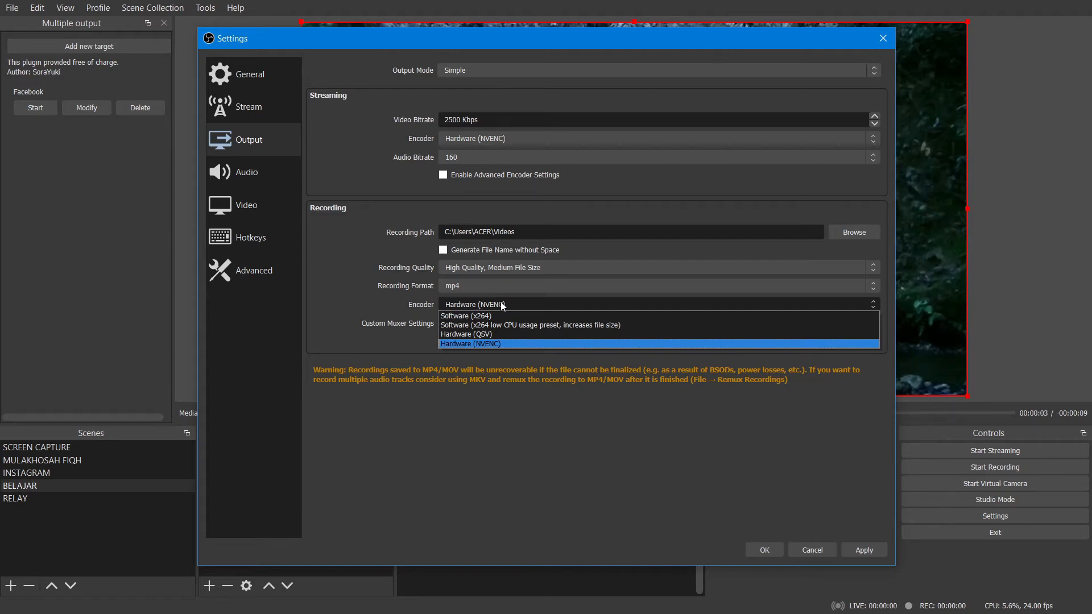
pyautogui.click(452, 315)
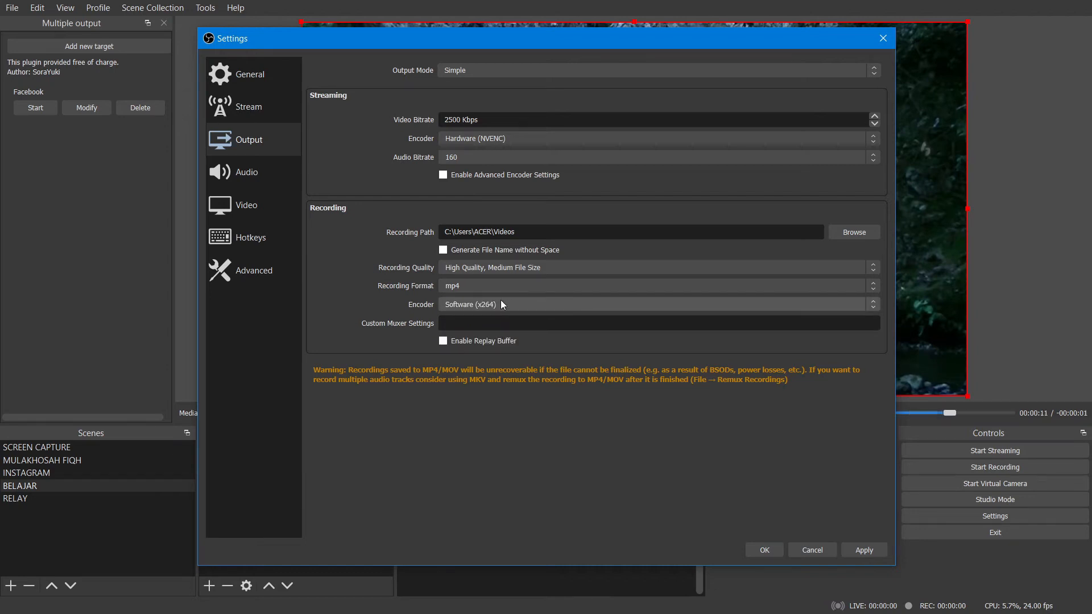
pyautogui.click(501, 303)
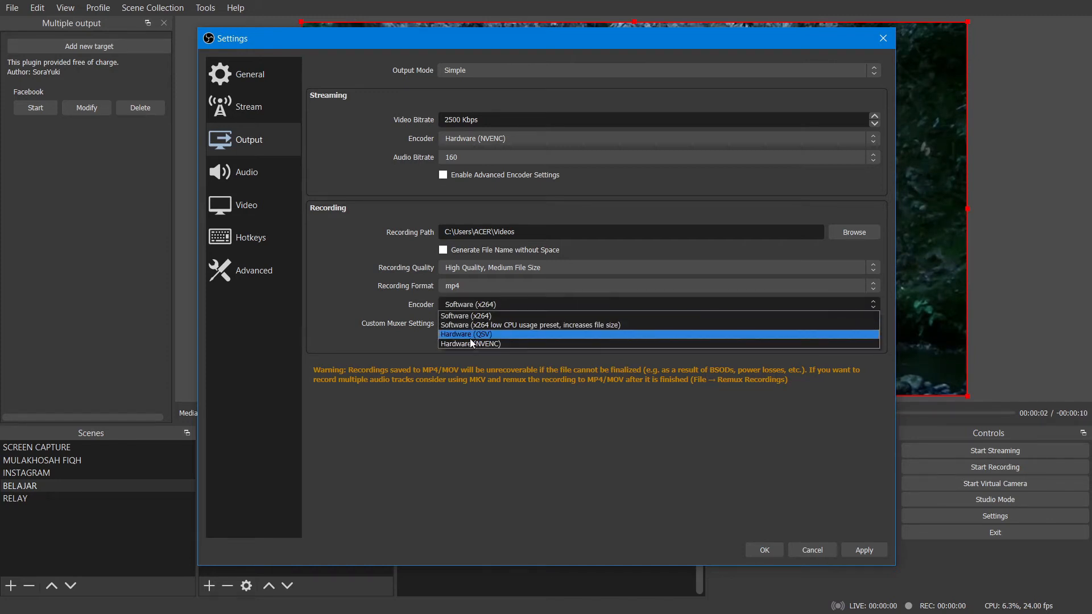
pyautogui.click(479, 306)
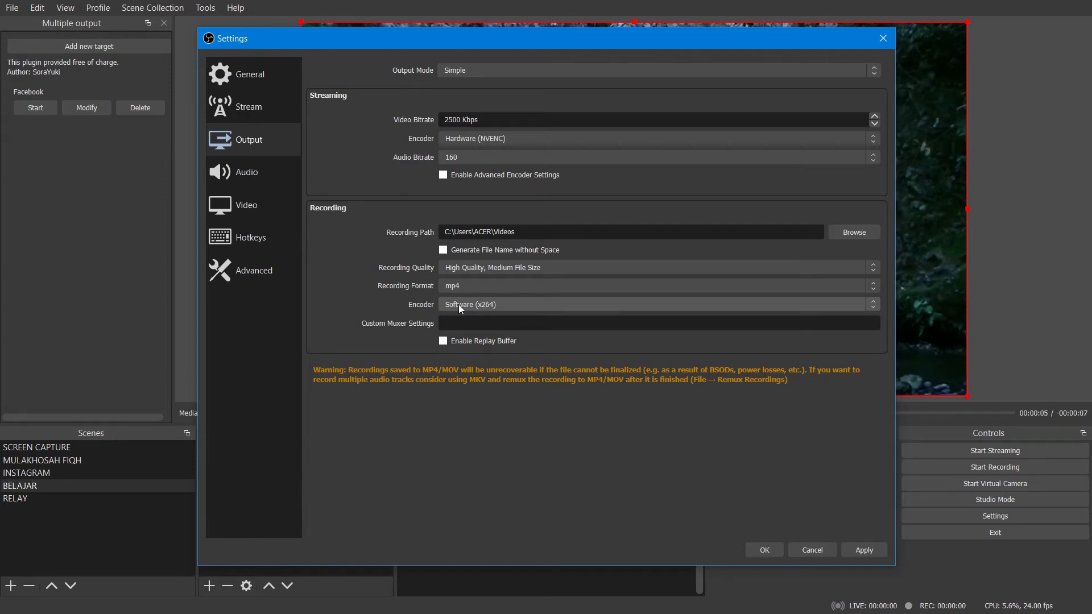
pyautogui.click(459, 305)
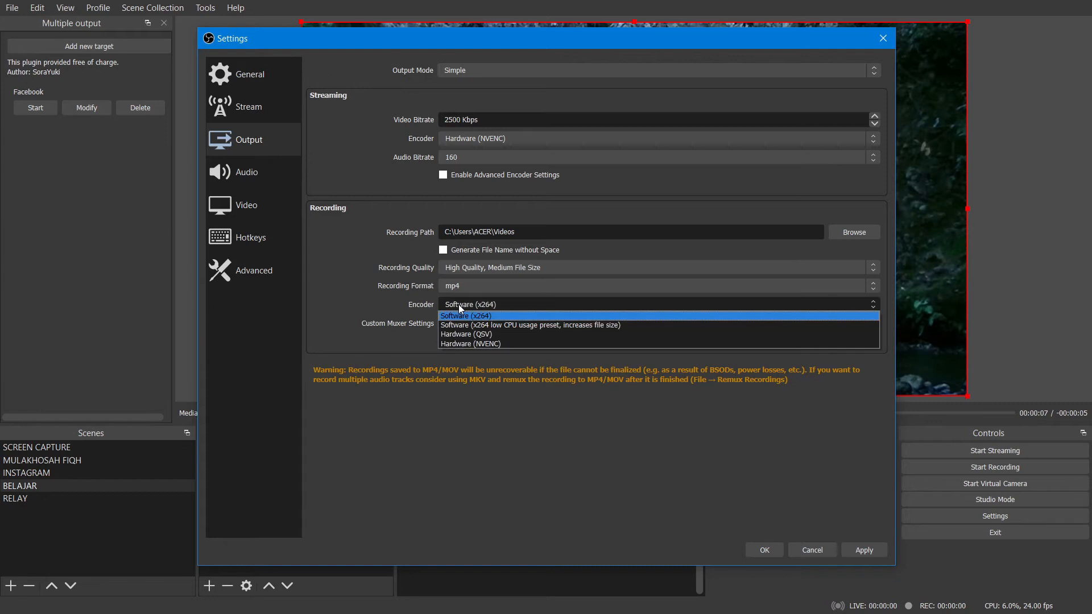
pyautogui.click(470, 344)
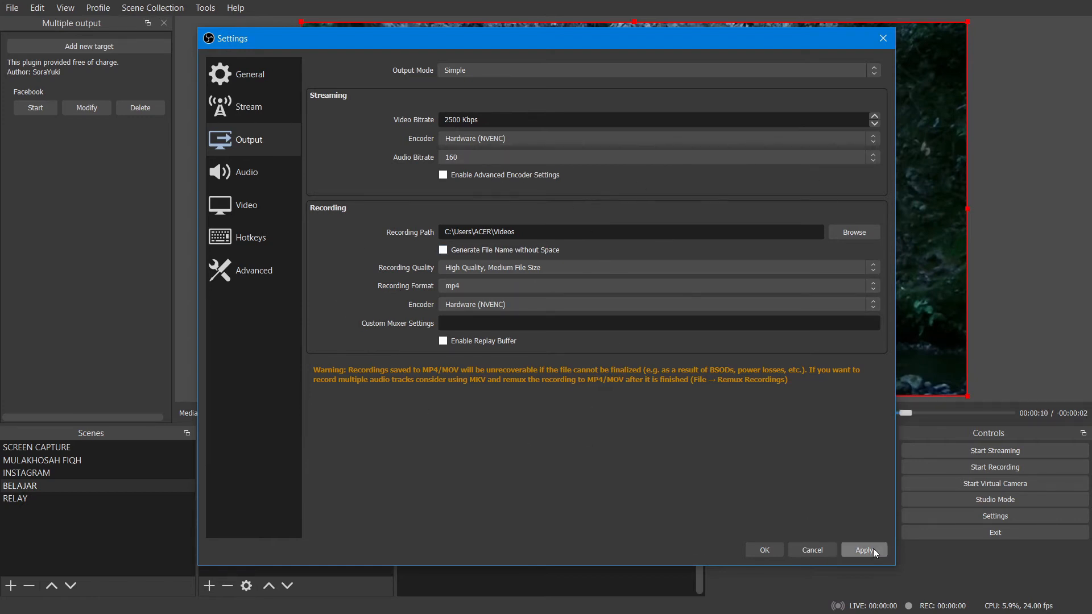
# Save the output settings and record a short test clip of the BELAJAR scene.
pyautogui.click(766, 551)
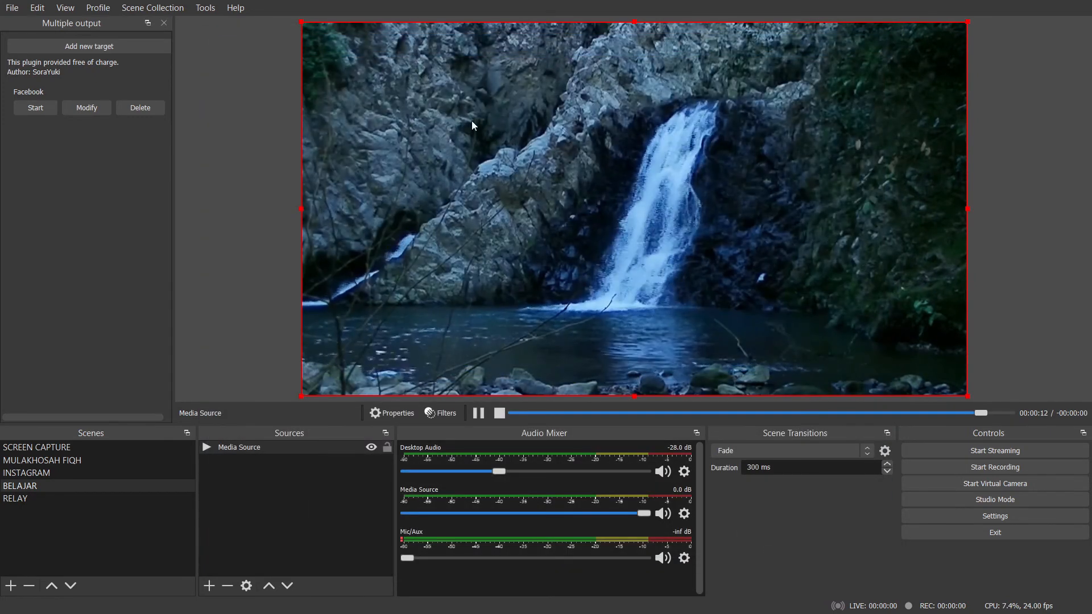
pyautogui.click(981, 469)
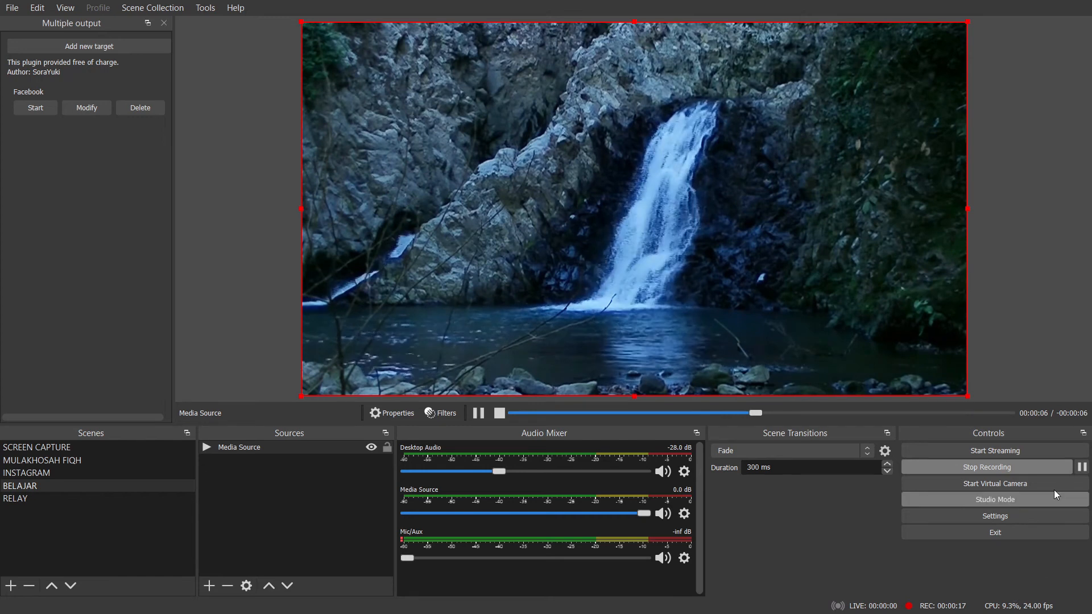
pyautogui.click(1013, 466)
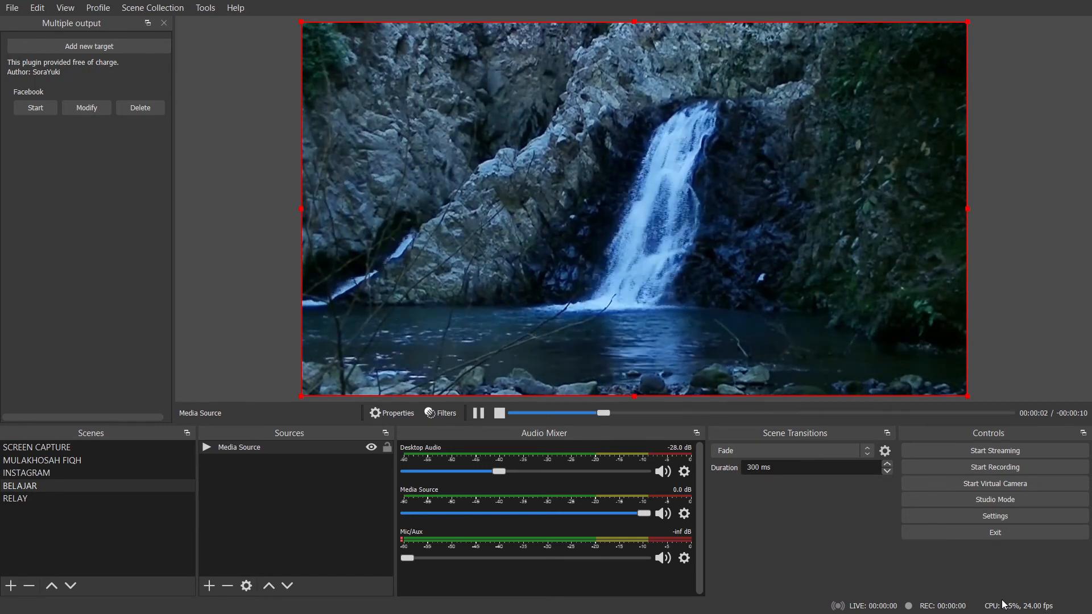
# Switch the output mode to Advanced in the output settings and open its recording options.
pyautogui.click(924, 520)
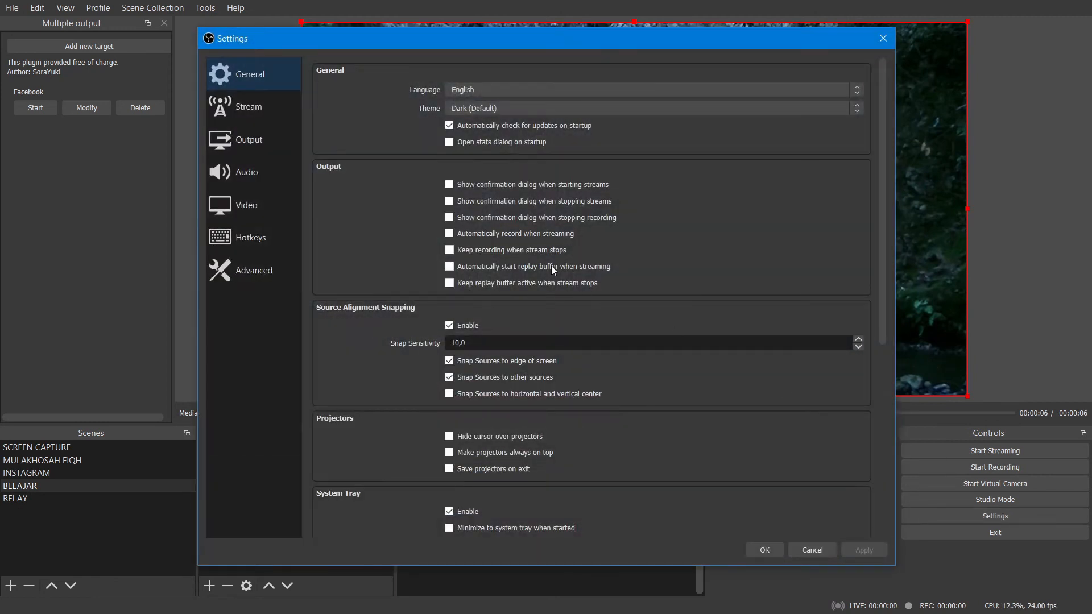
pyautogui.click(237, 206)
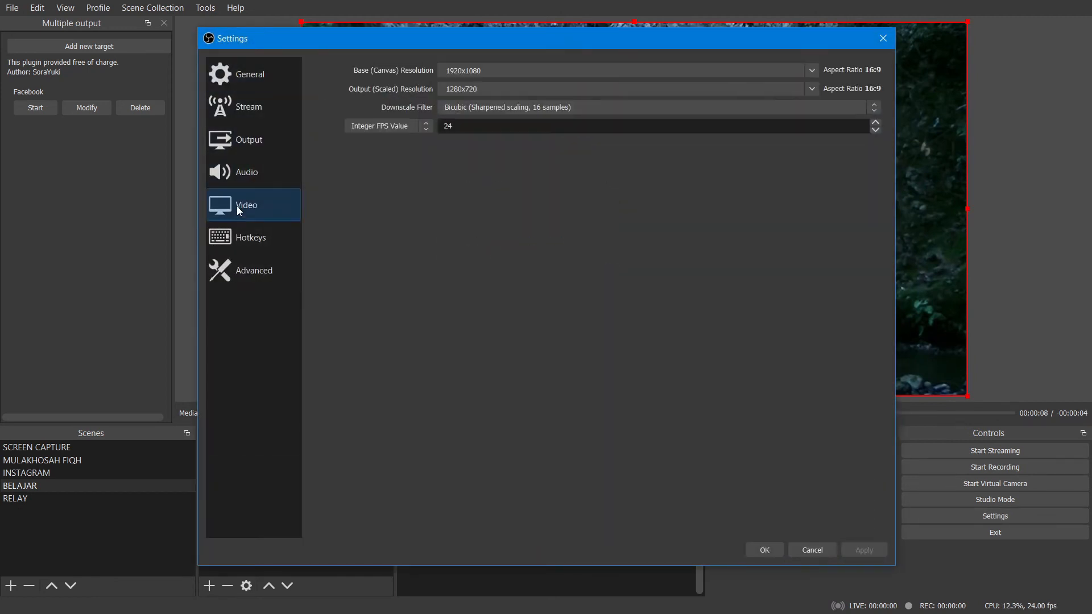
pyautogui.click(247, 145)
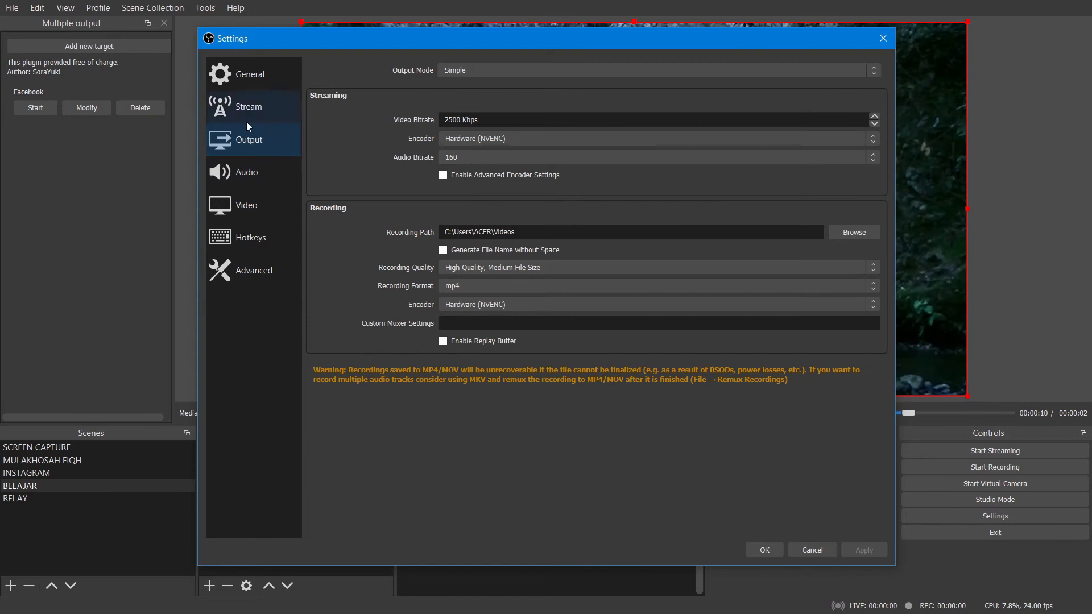
pyautogui.click(464, 70)
pyautogui.click(462, 90)
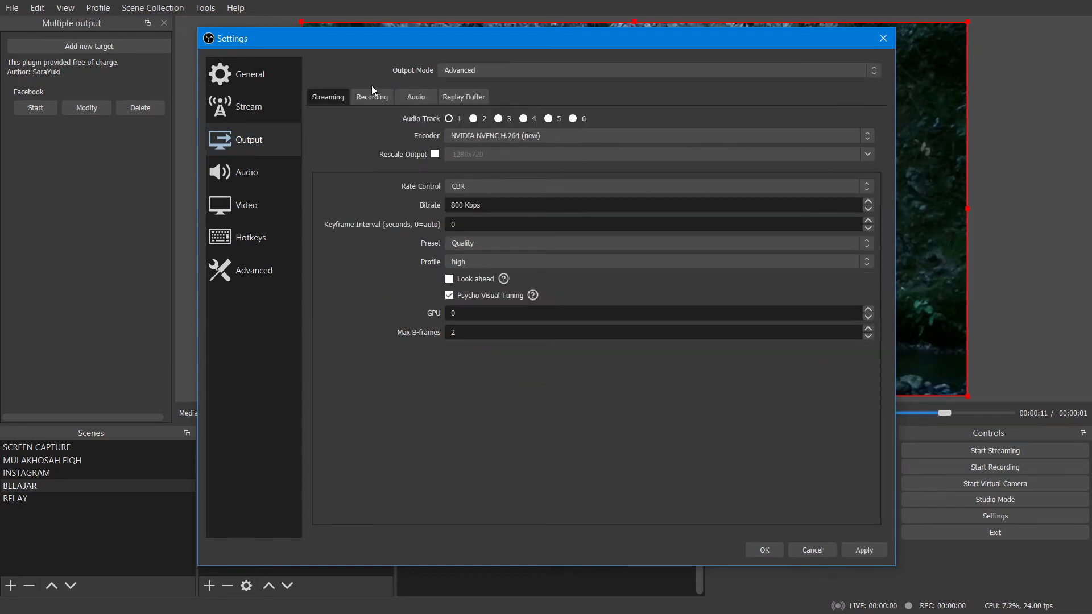
pyautogui.click(353, 98)
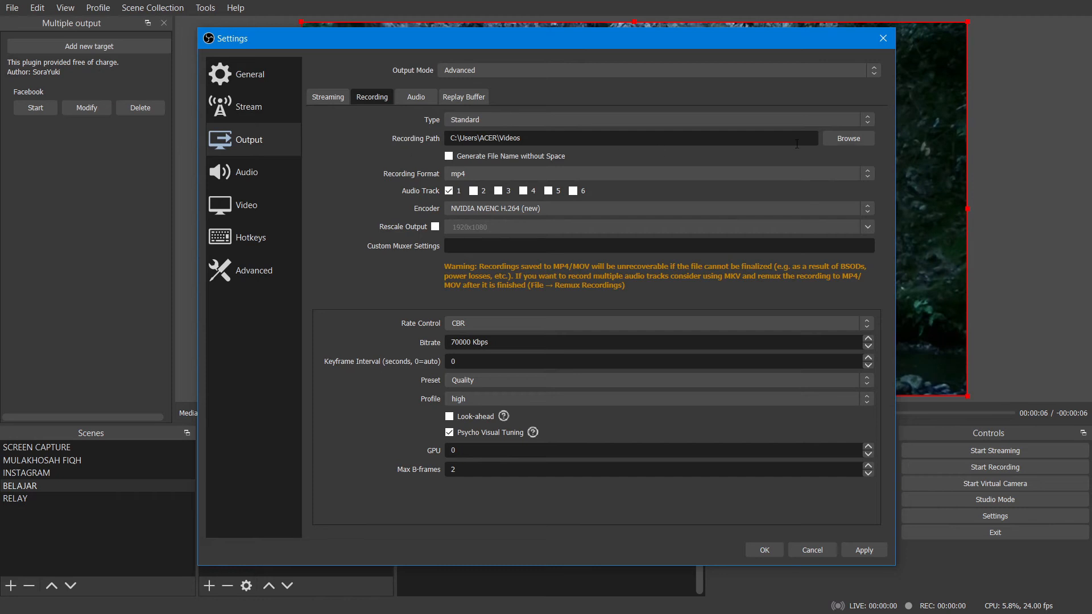
# Examine the recording folder selection and the available encoders without changing either one.
pyautogui.click(855, 143)
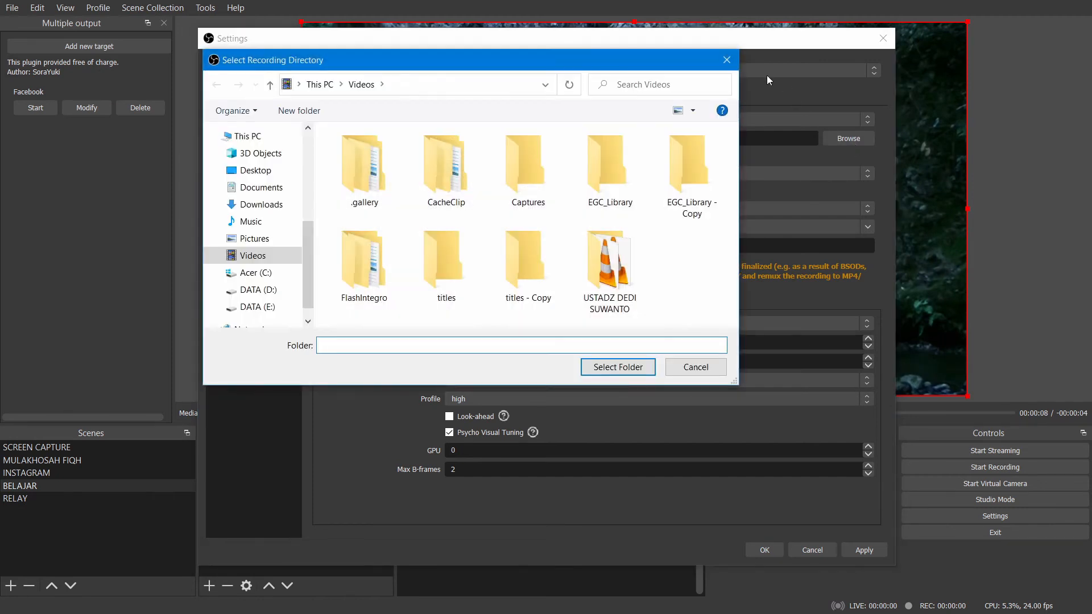
pyautogui.click(726, 60)
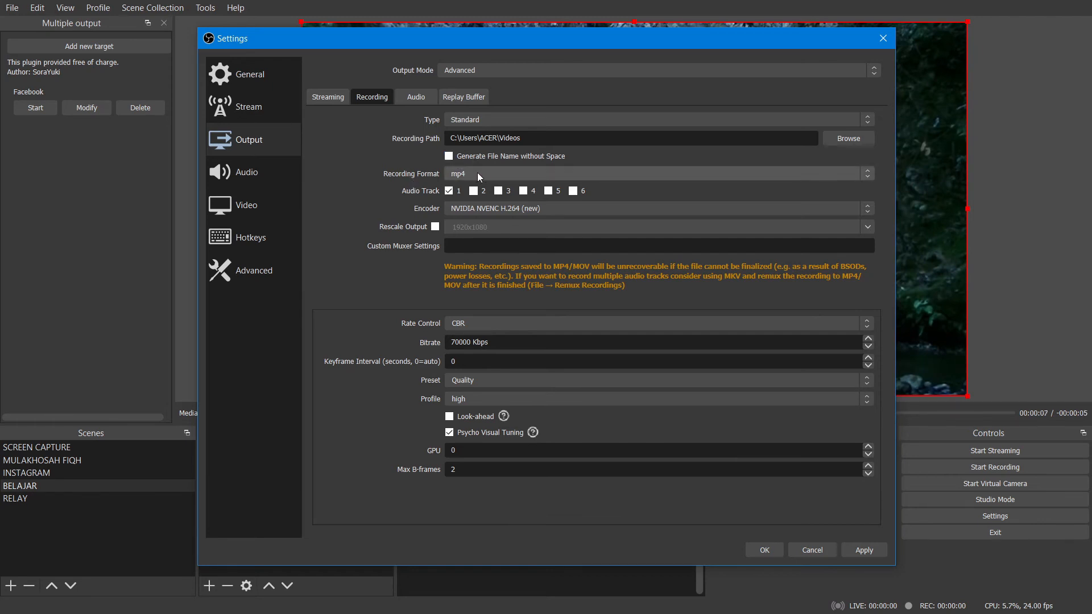
pyautogui.click(461, 208)
pyautogui.click(461, 209)
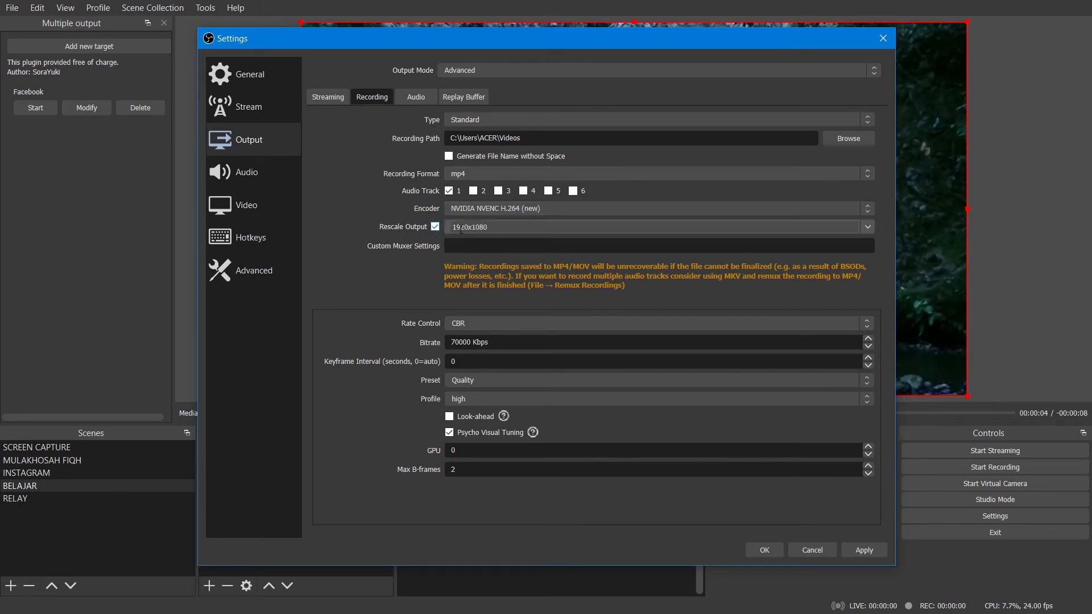
# Leave Rescale Output off, keep the Quality preset, and save the advanced recording settings.
pyautogui.click(435, 227)
pyautogui.click(436, 227)
pyautogui.click(471, 380)
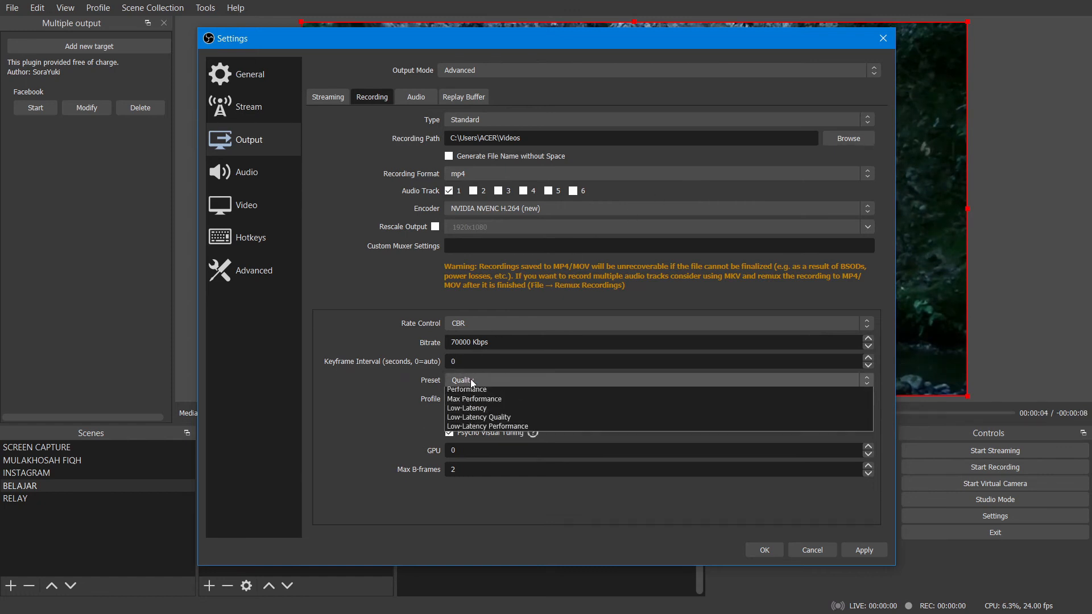
pyautogui.click(466, 401)
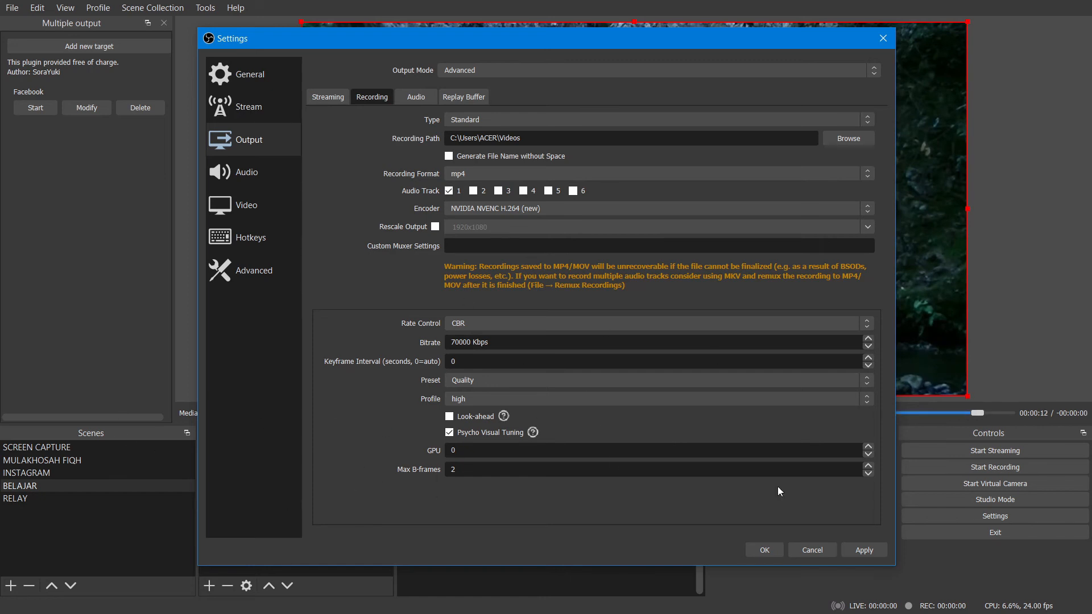
pyautogui.click(763, 549)
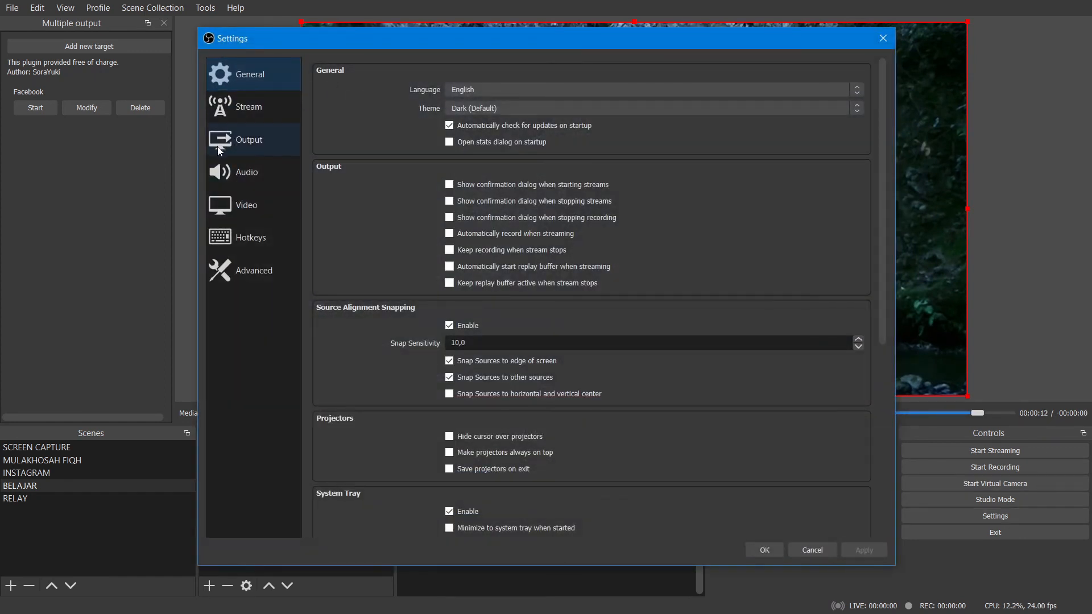
# Set the output (scaled) resolution in the video settings to 1920x1080.
pyautogui.click(238, 205)
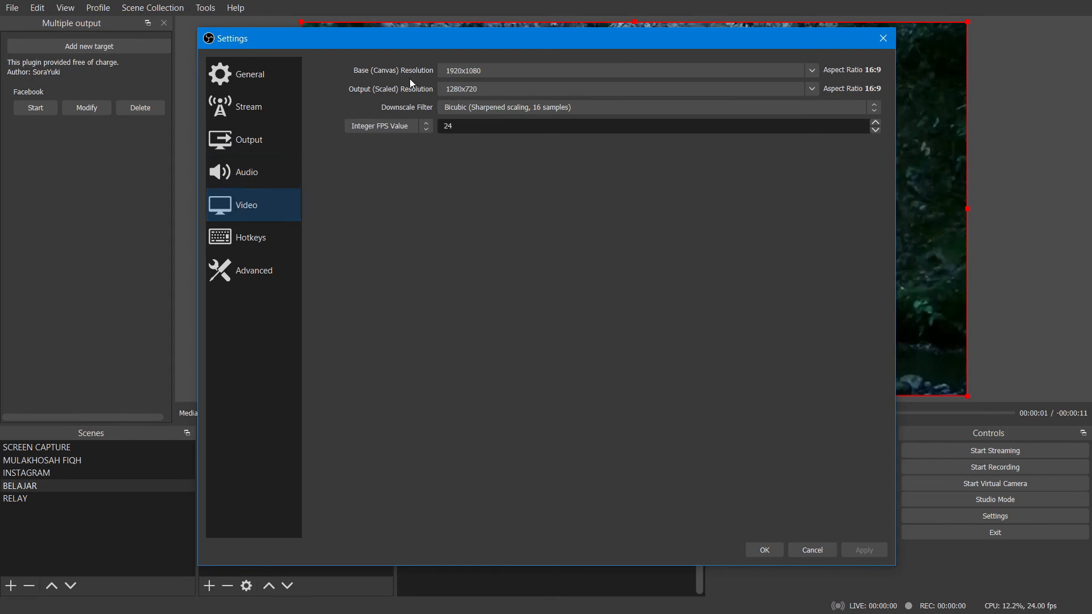
pyautogui.moveTo(651, 57); pyautogui.dragTo(271, 156)
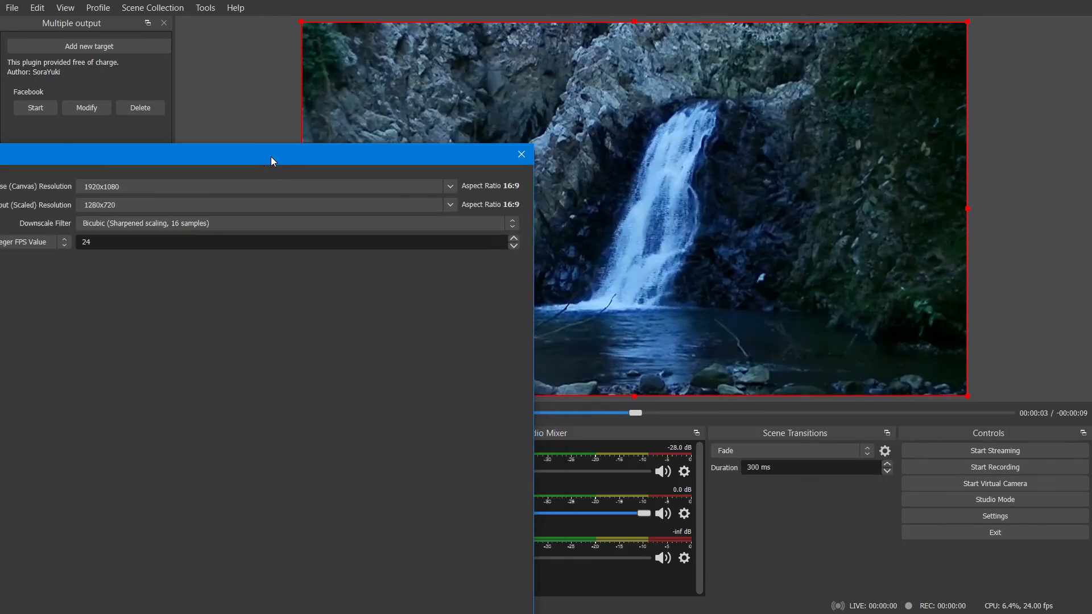
pyautogui.moveTo(100, 156); pyautogui.dragTo(509, 89)
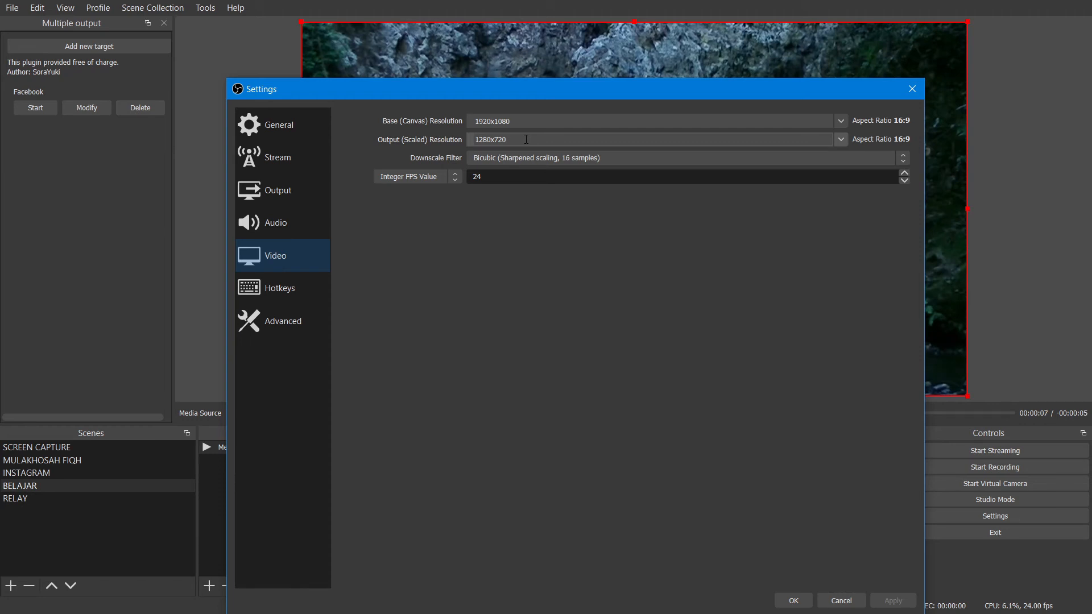
pyautogui.moveTo(509, 141); pyautogui.dragTo(428, 147)
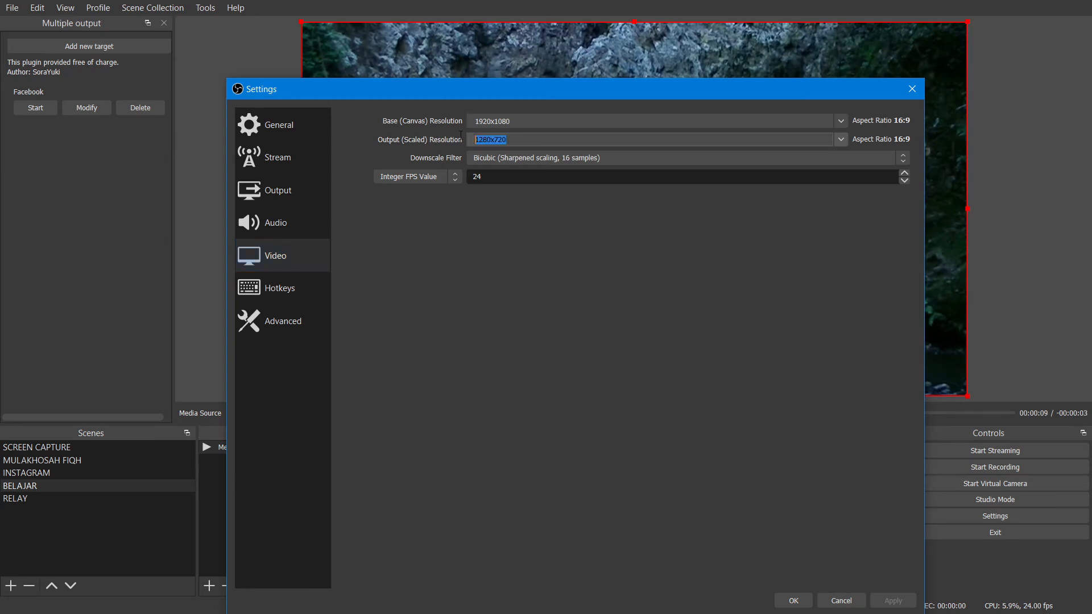
pyautogui.write('1920x10')
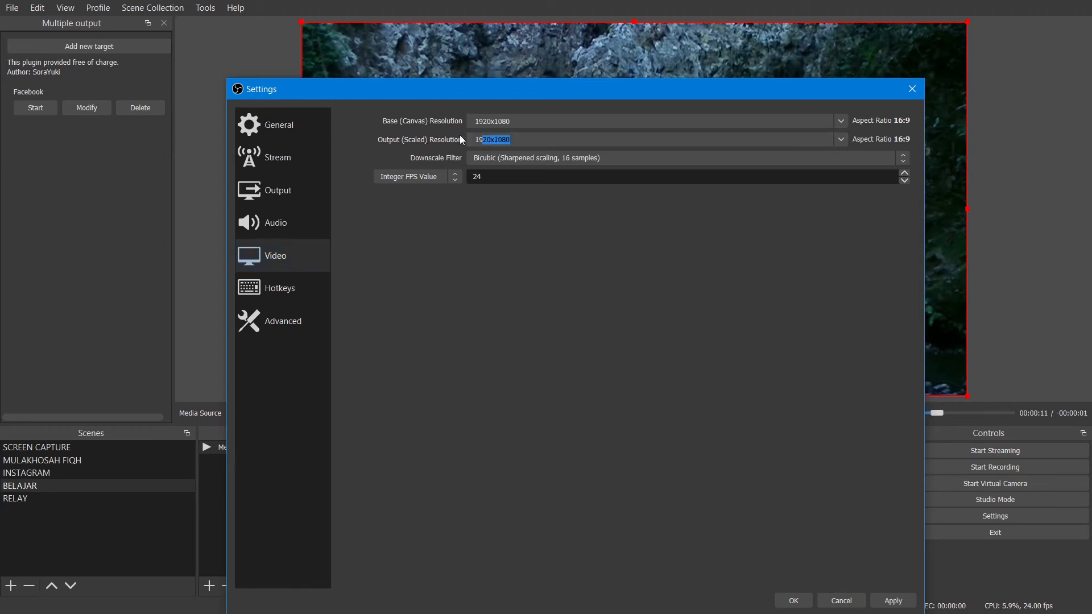
pyautogui.moveTo(525, 91); pyautogui.dragTo(508, 35)
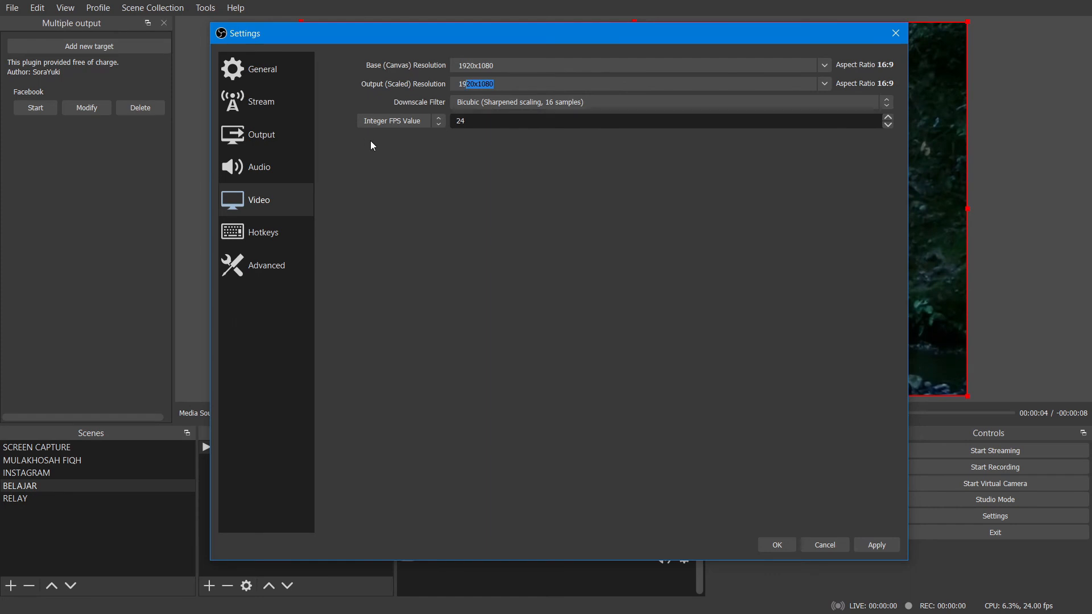
# Keep the integer FPS value at 24 and save the video settings.
pyautogui.moveTo(468, 121); pyautogui.dragTo(435, 120)
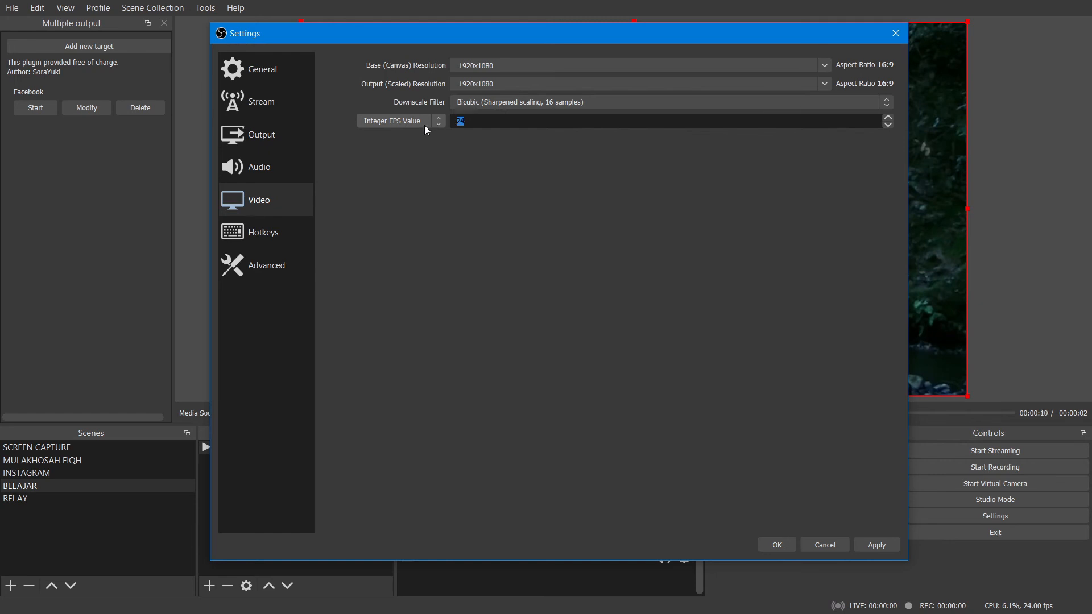
pyautogui.click(859, 549)
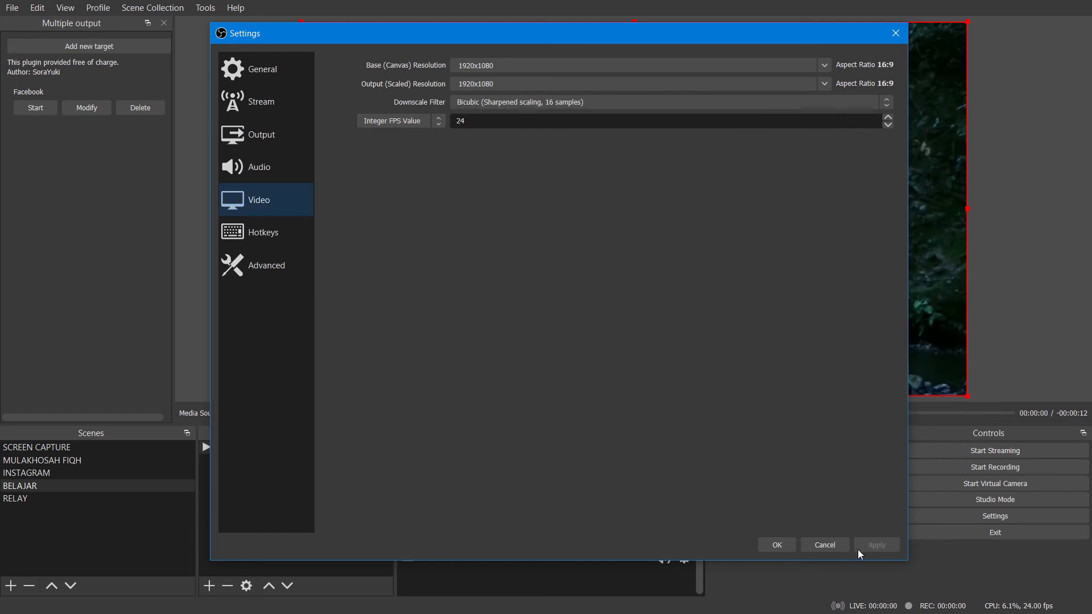
pyautogui.click(785, 550)
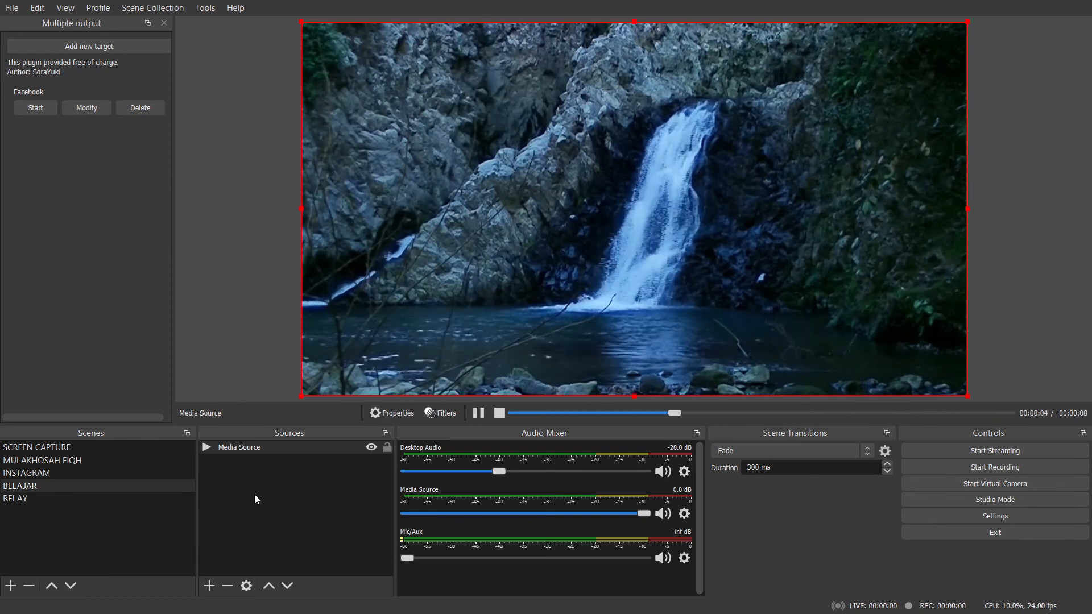
# Hide the waterfall Media Source and add a new Display Capture source showing Display 1 with the cursor captured.
pyautogui.click(371, 448)
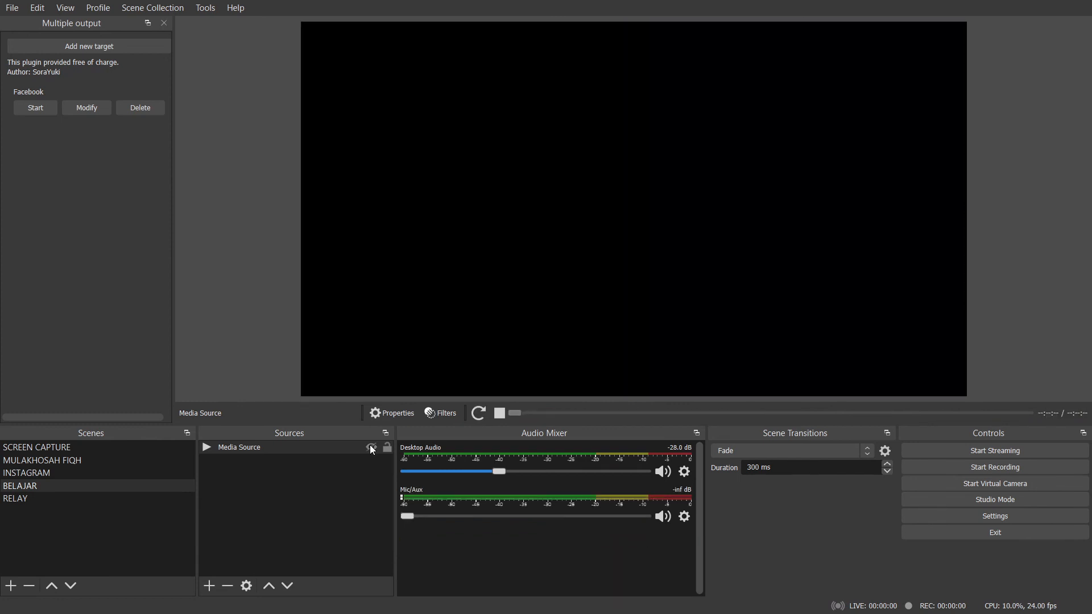
pyautogui.click(208, 586)
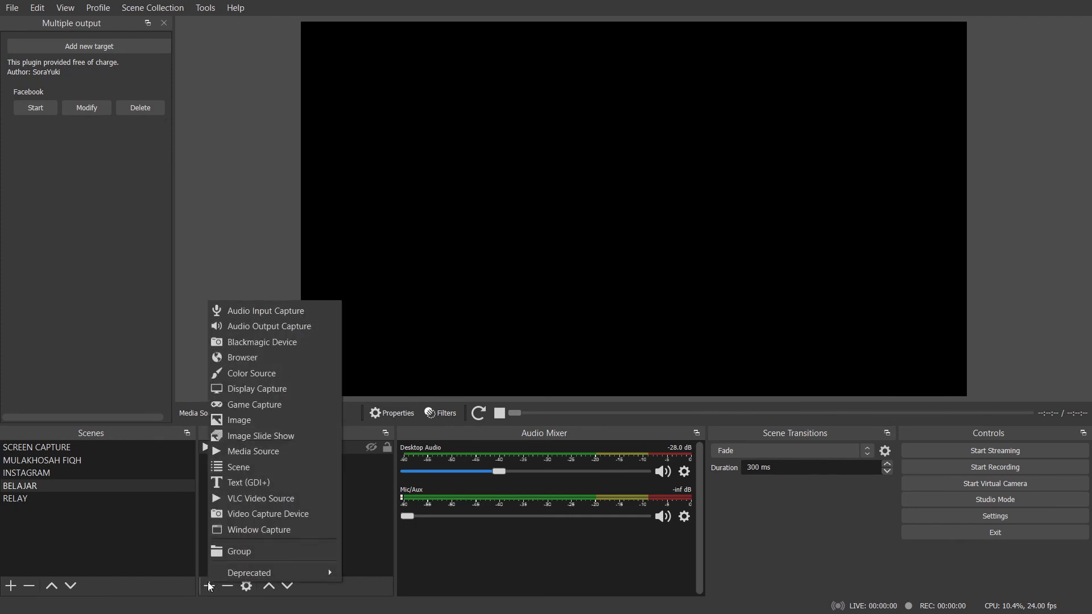
pyautogui.click(242, 391)
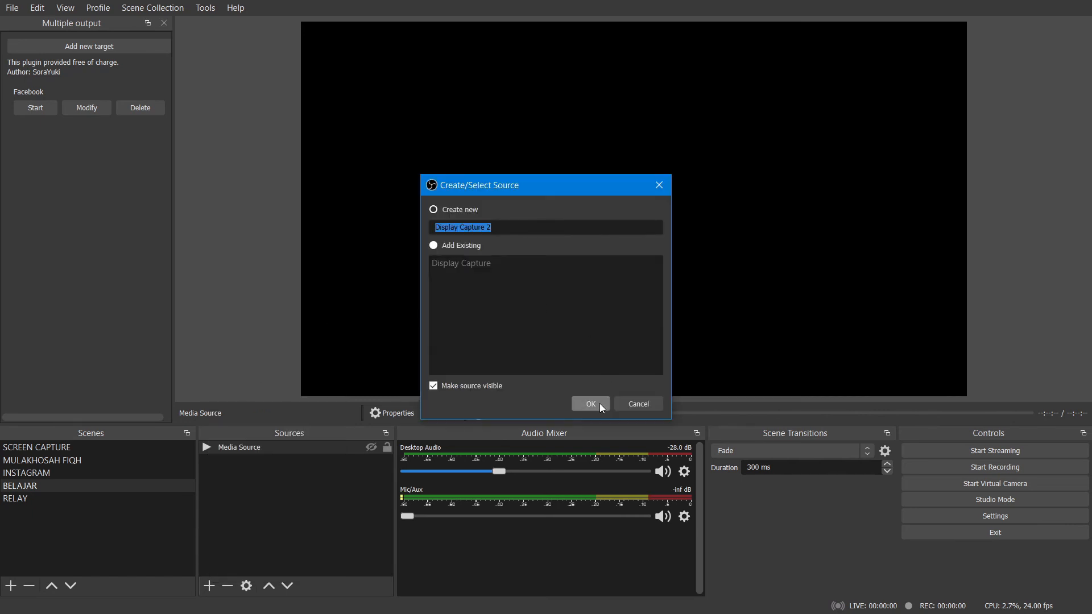
pyautogui.click(599, 404)
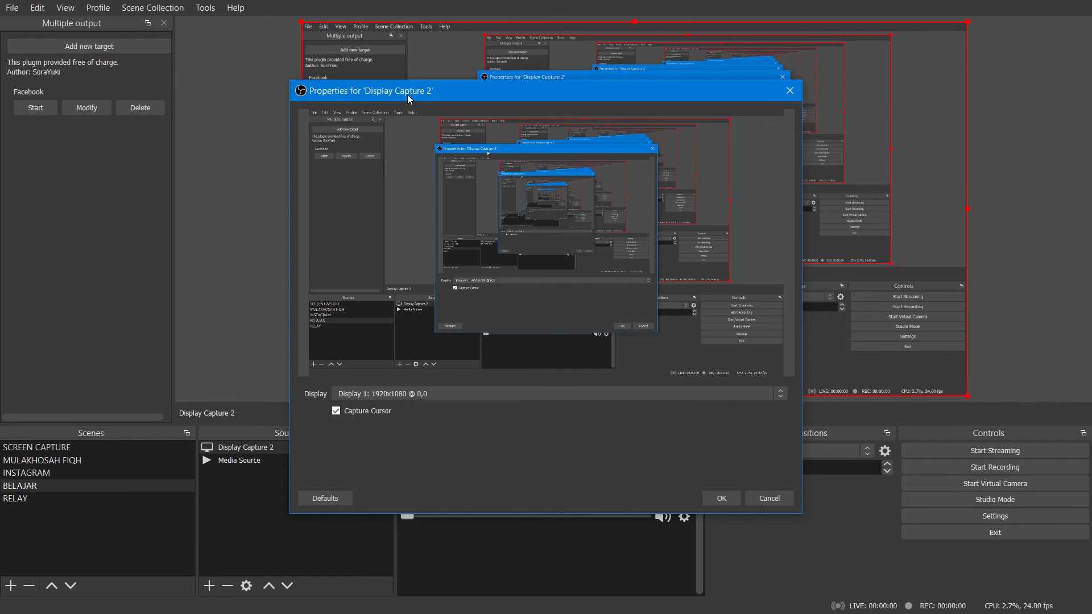
pyautogui.moveTo(407, 94); pyautogui.dragTo(343, 97)
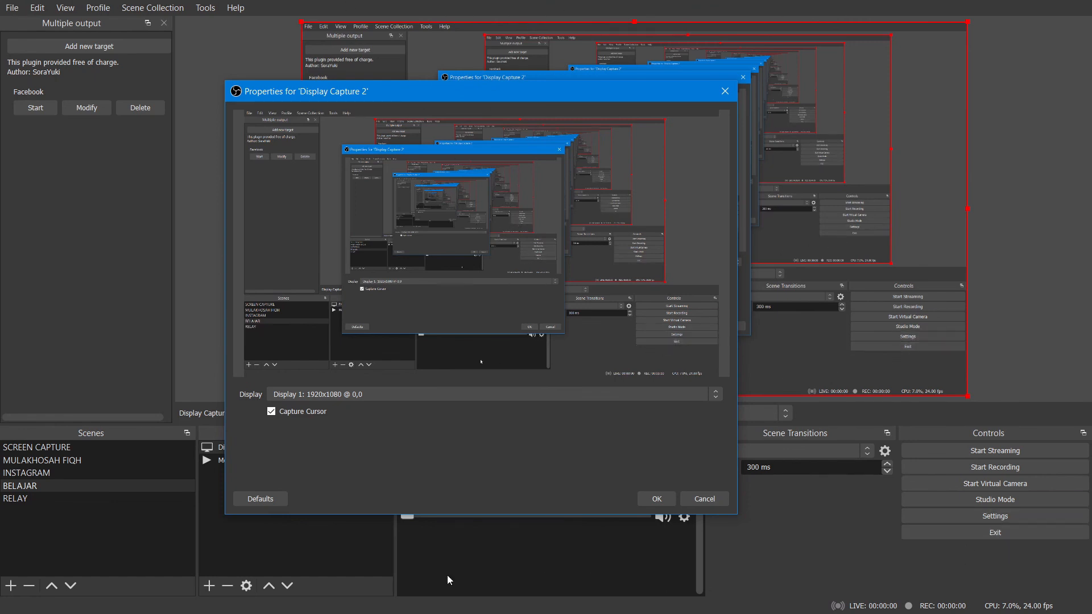
pyautogui.click(648, 497)
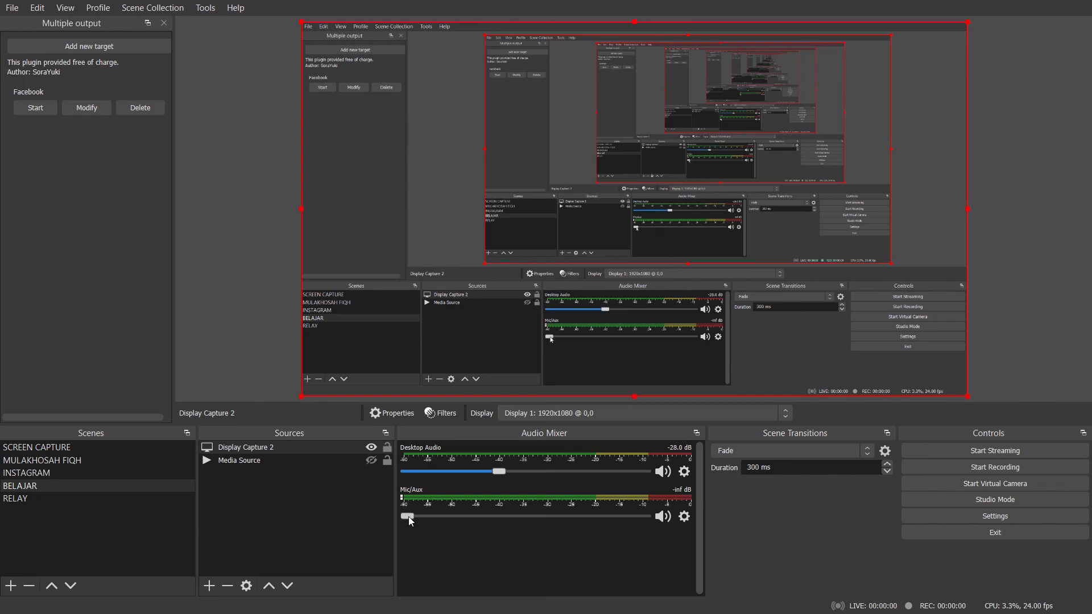
# Keep Line In (Realtek High Definition Audio) as the Mic/Aux device and raise its volume to about -2.4 dB.
pyautogui.moveTo(408, 517); pyautogui.dragTo(380, 531)
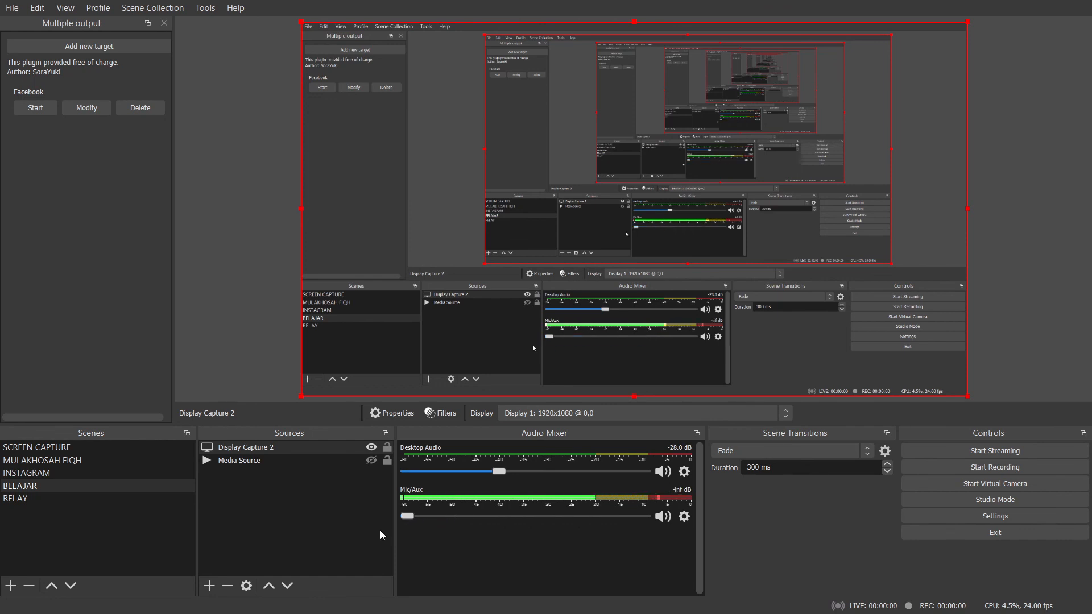
pyautogui.click(685, 518)
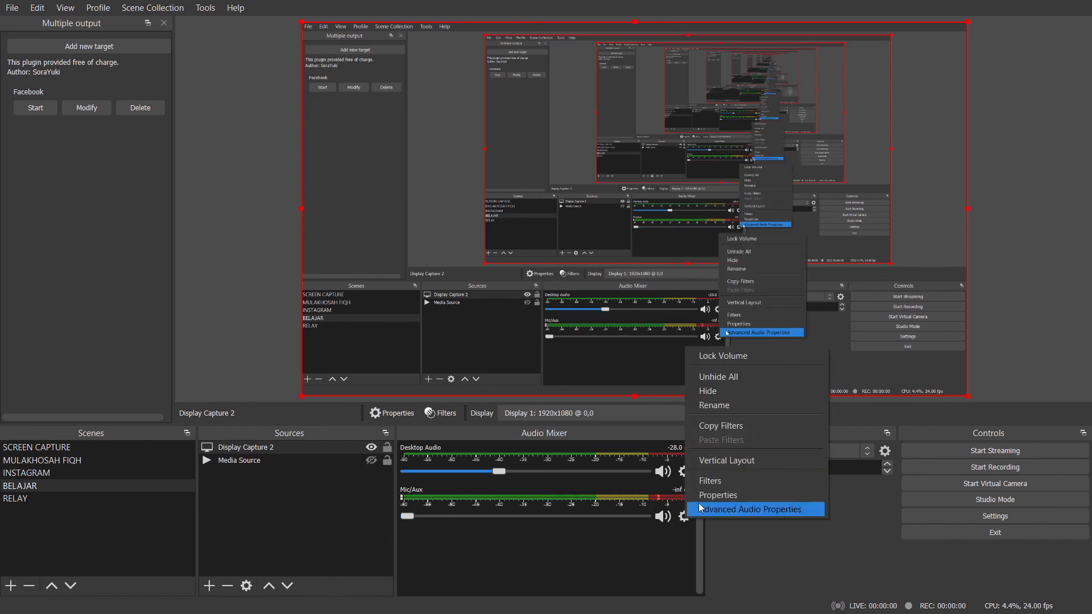
pyautogui.click(700, 496)
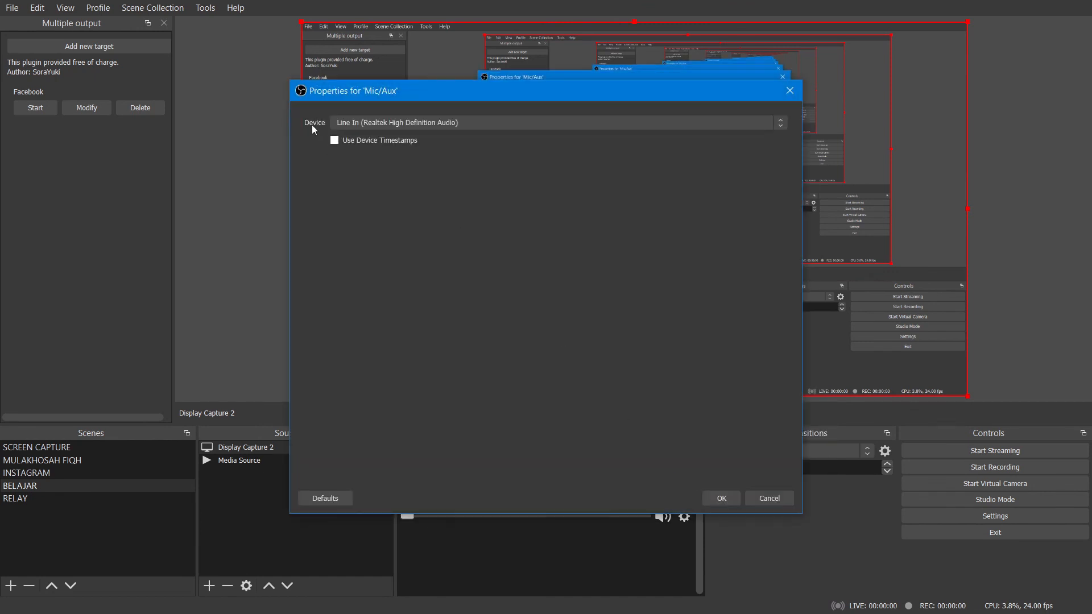
pyautogui.click(361, 125)
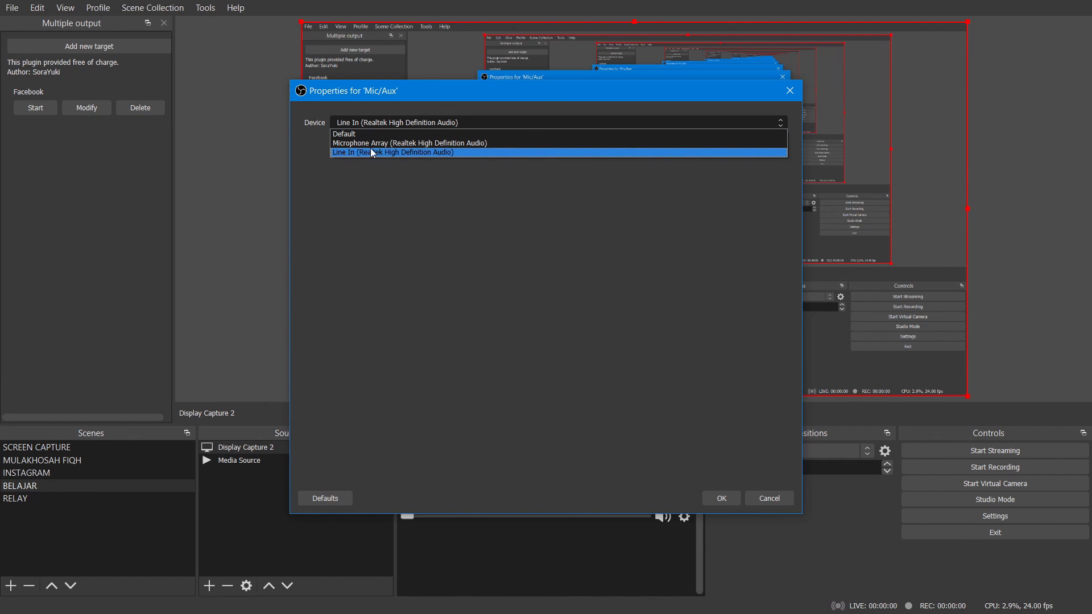
pyautogui.click(721, 497)
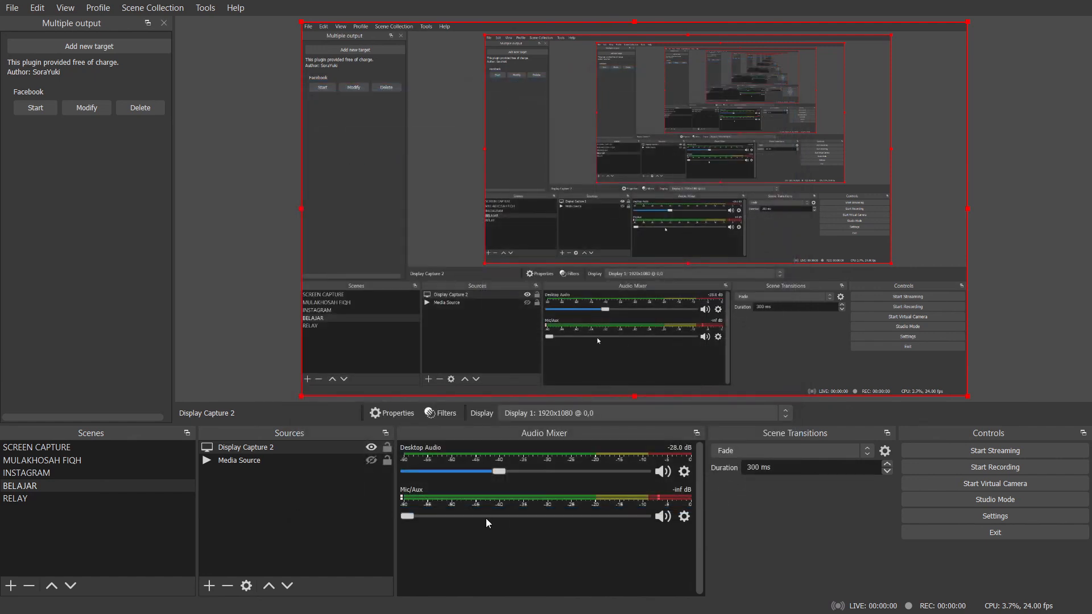
pyautogui.moveTo(415, 516); pyautogui.dragTo(616, 524)
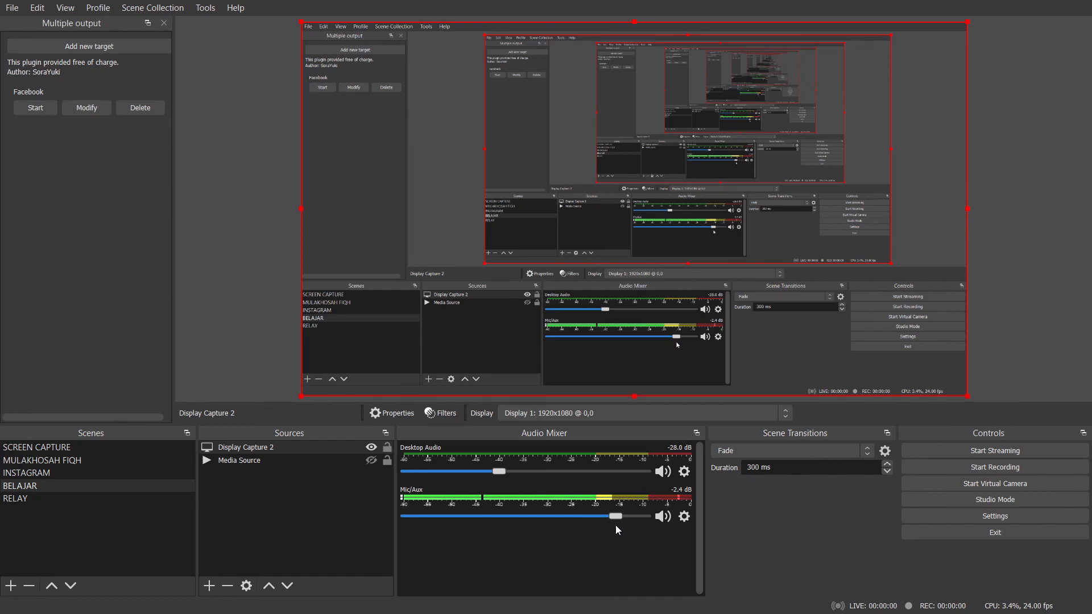
# Start recording the display capture and raise the Desktop Audio volume to about -24.7 dB.
pyautogui.click(1001, 470)
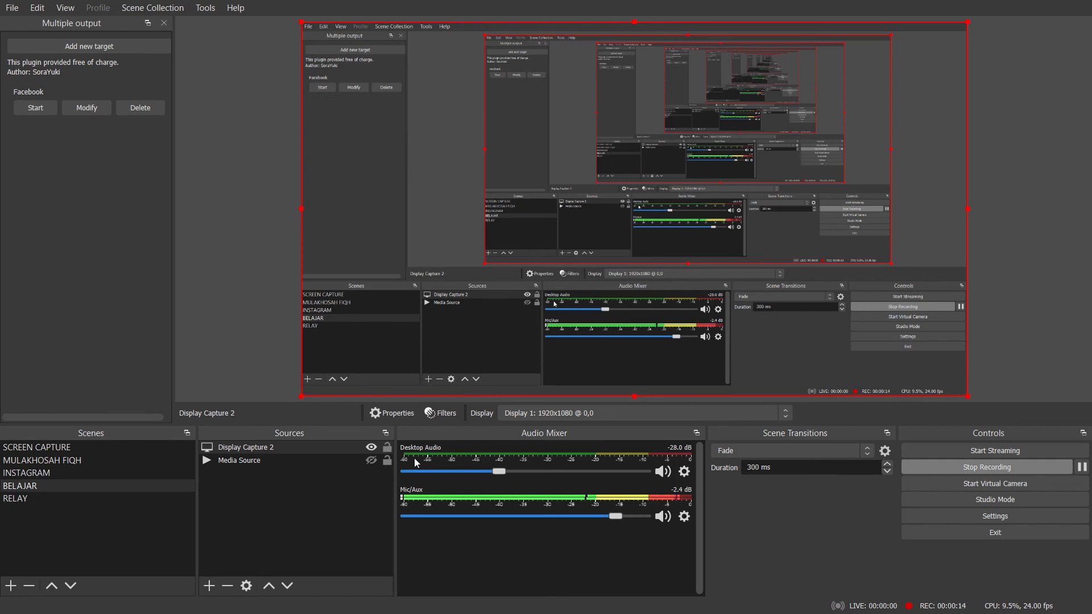
pyautogui.moveTo(496, 473); pyautogui.dragTo(504, 473)
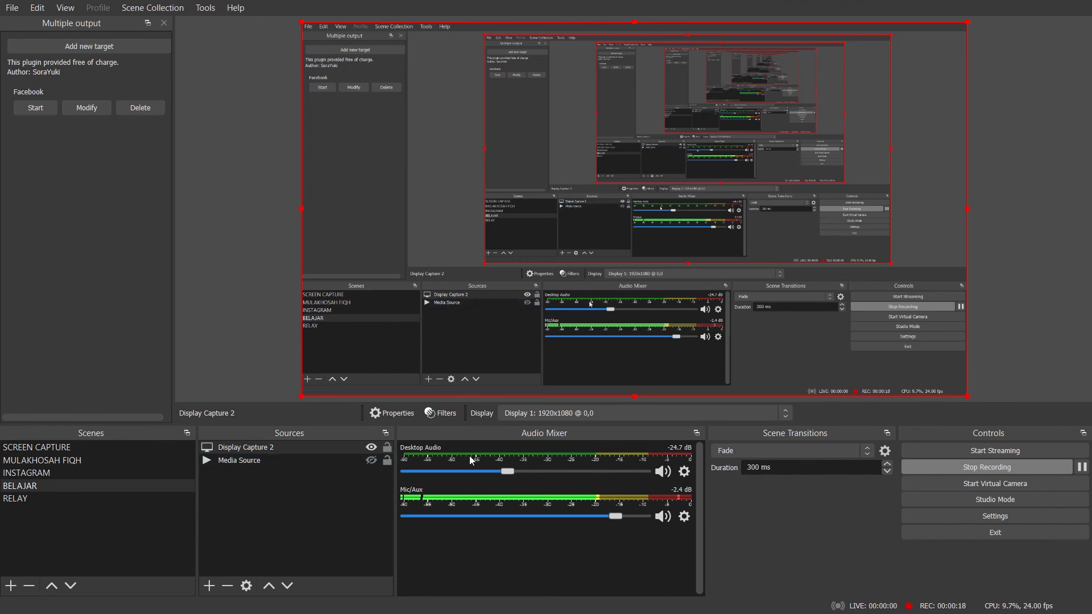
# Add a new Audio Output Capture source to the BELAJAR scene using Speakers (Realtek High Definition Audio) as its device.
pyautogui.click(209, 586)
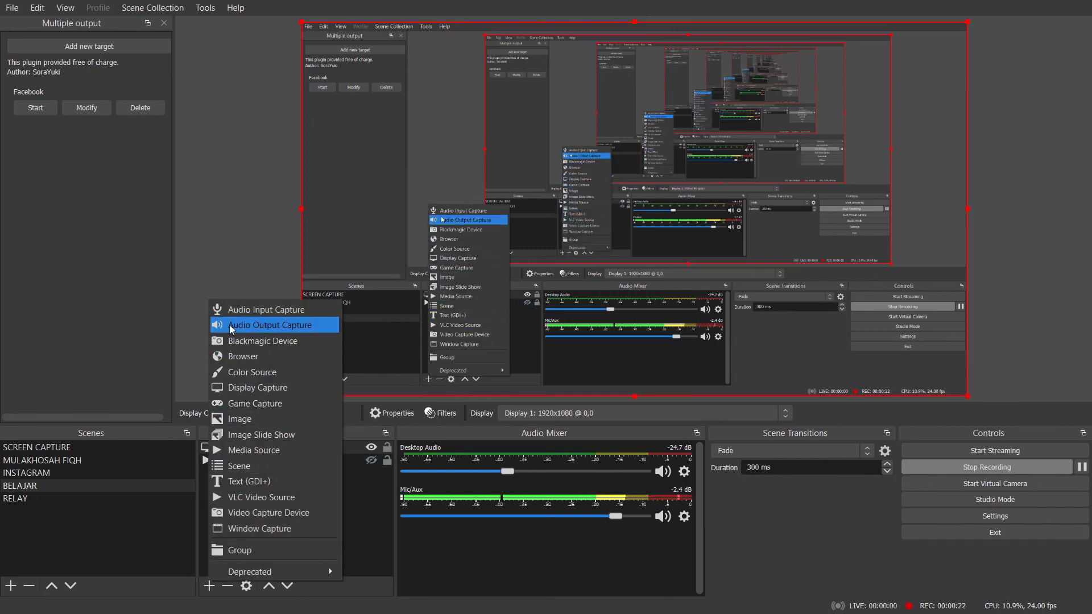
pyautogui.click(252, 328)
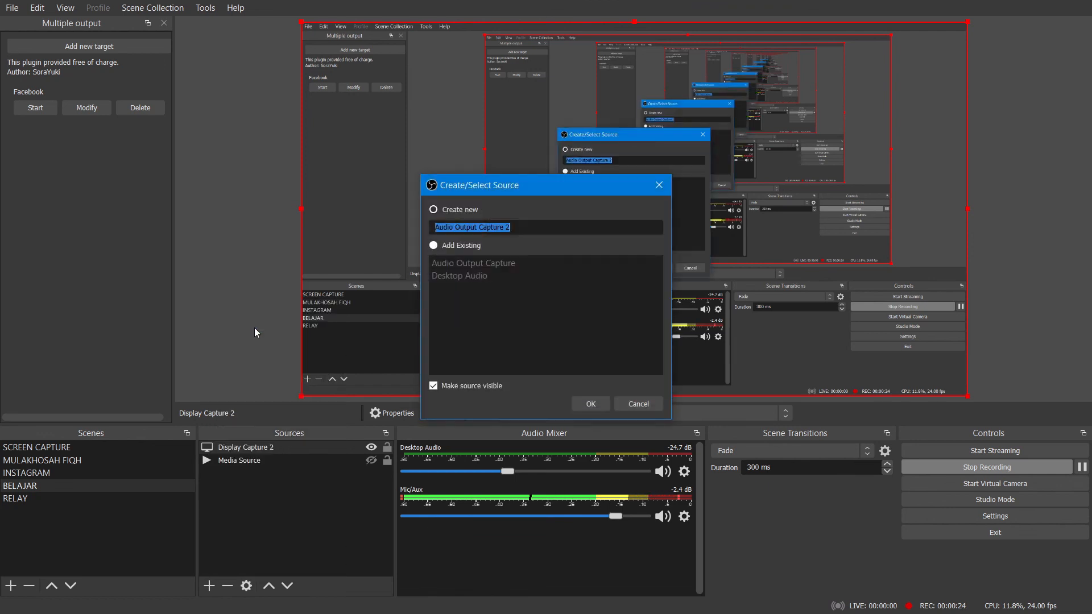
pyautogui.click(589, 405)
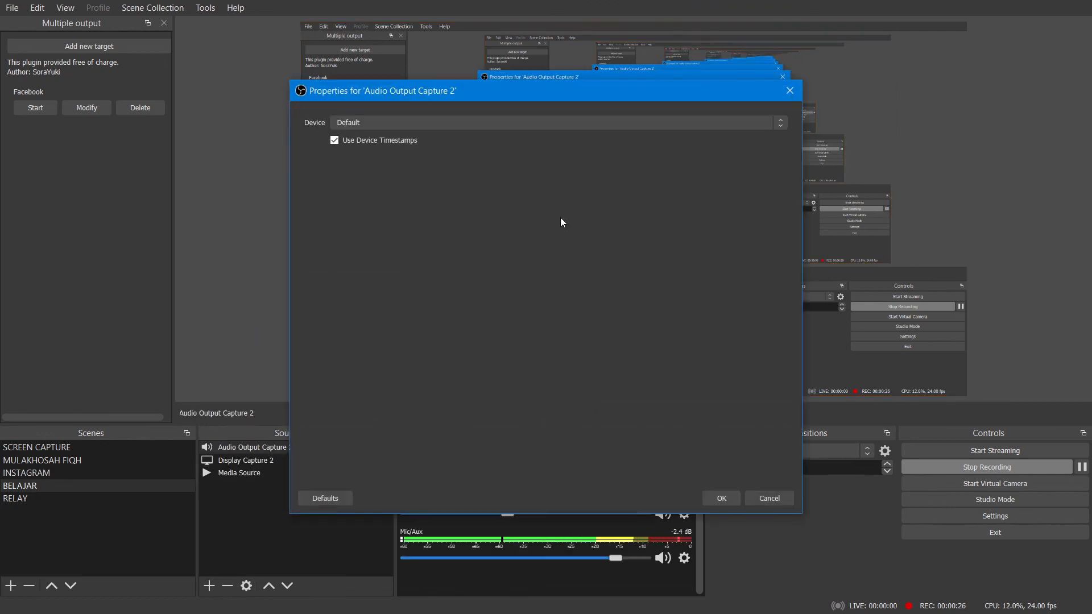
pyautogui.click(499, 127)
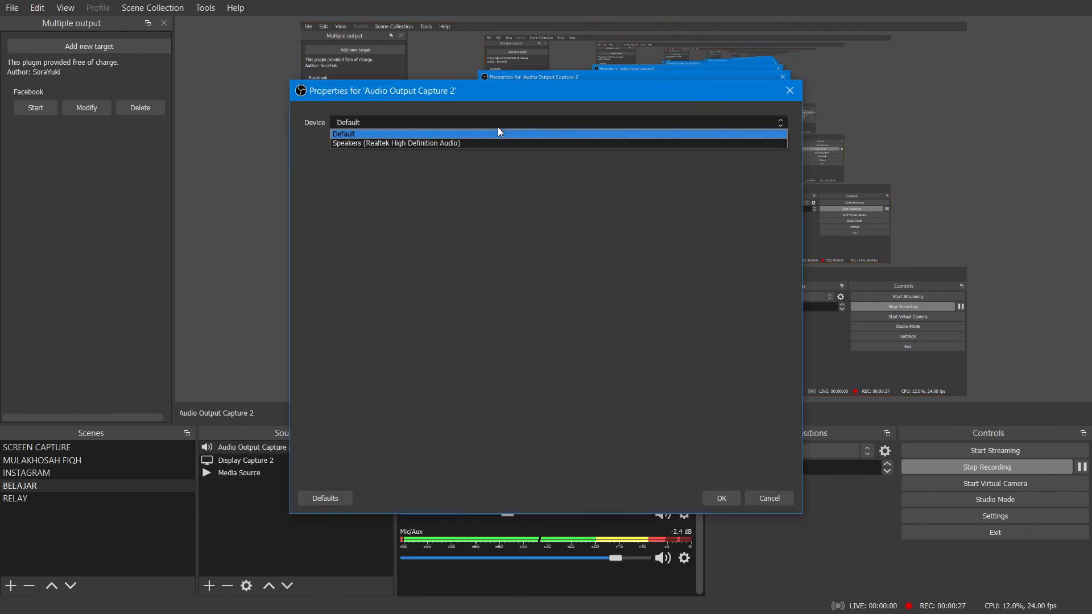
pyautogui.click(371, 146)
pyautogui.click(722, 499)
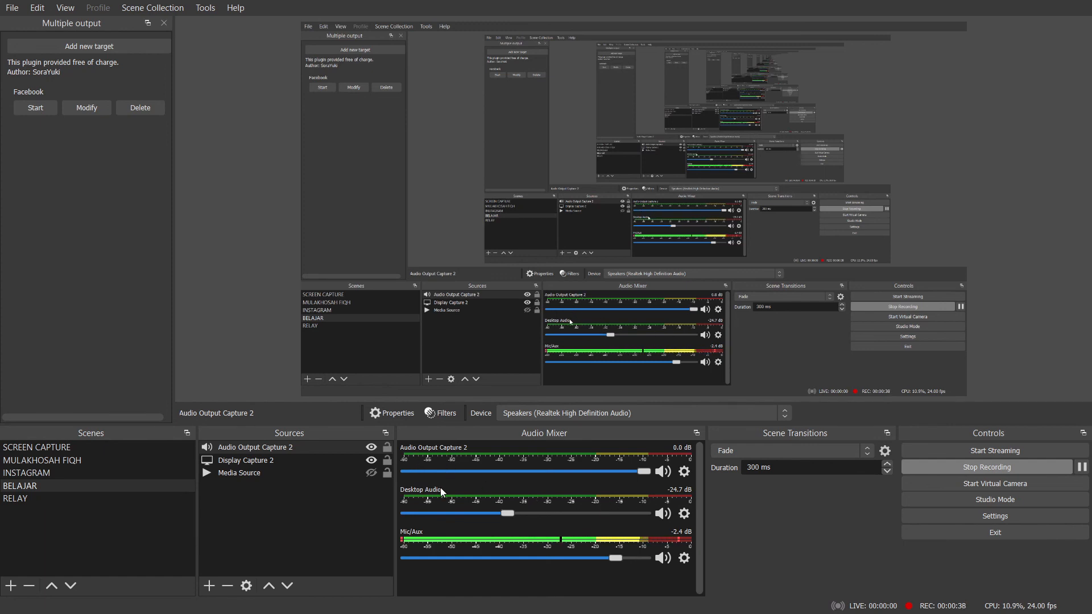
# Set the Desktop Audio device to Speakers (Realtek High Definition Audio) in its properties.
pyautogui.click(684, 514)
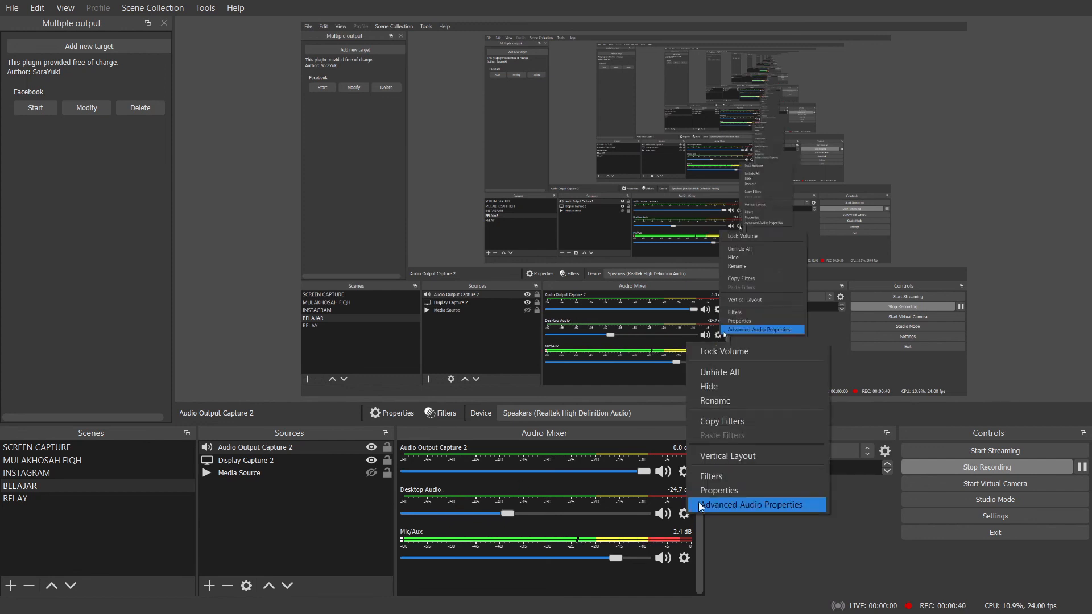
pyautogui.click(708, 494)
pyautogui.click(365, 122)
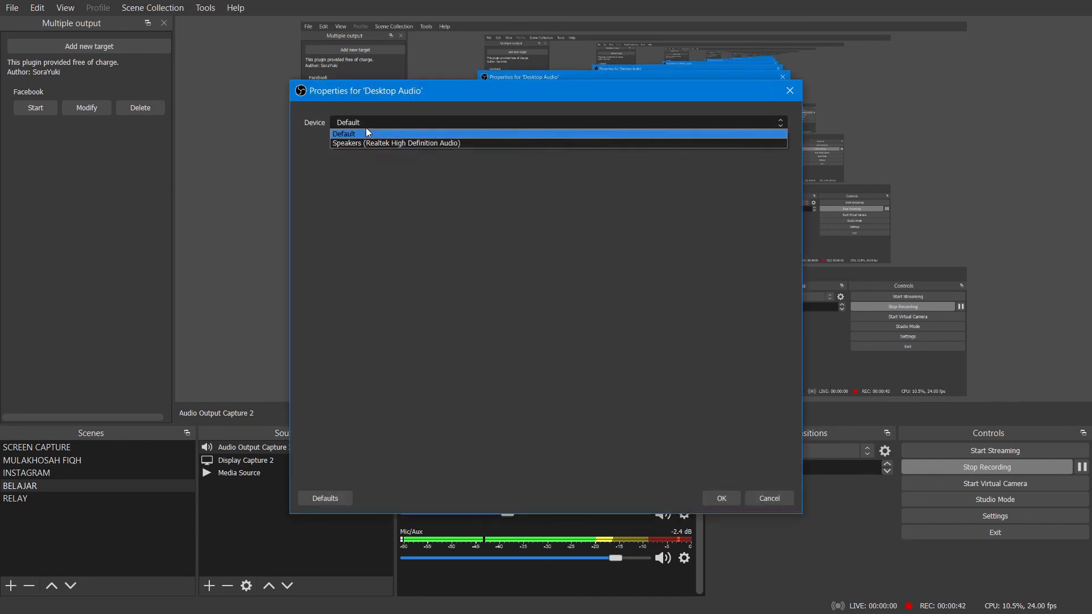
pyautogui.click(366, 145)
pyautogui.click(733, 498)
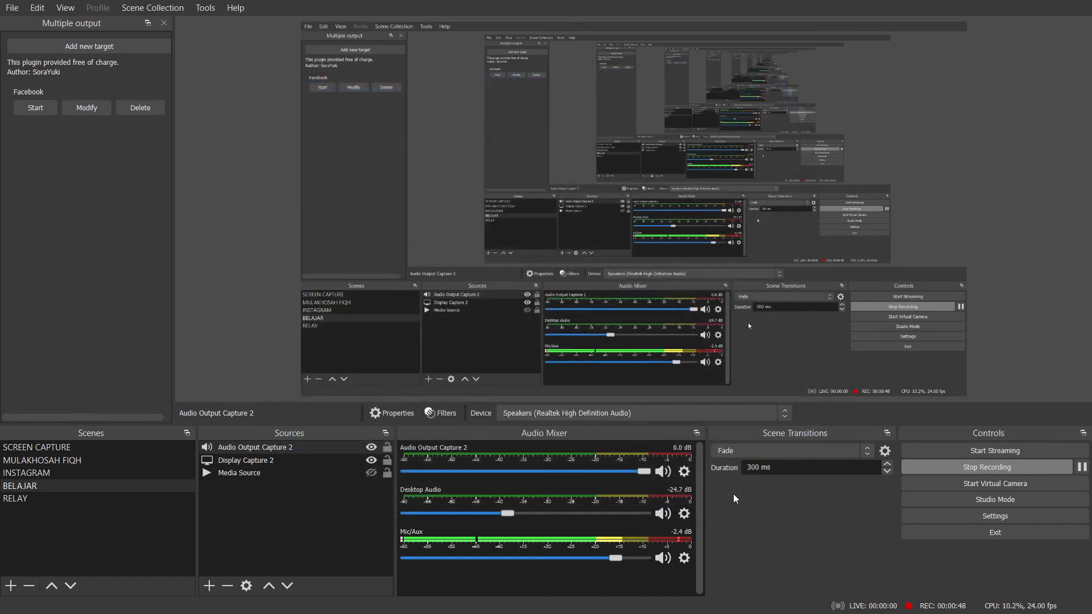
# Lower the Mic/Aux volume all the way to -inf dB in the audio mixer.
pyautogui.moveTo(616, 558); pyautogui.dragTo(401, 558)
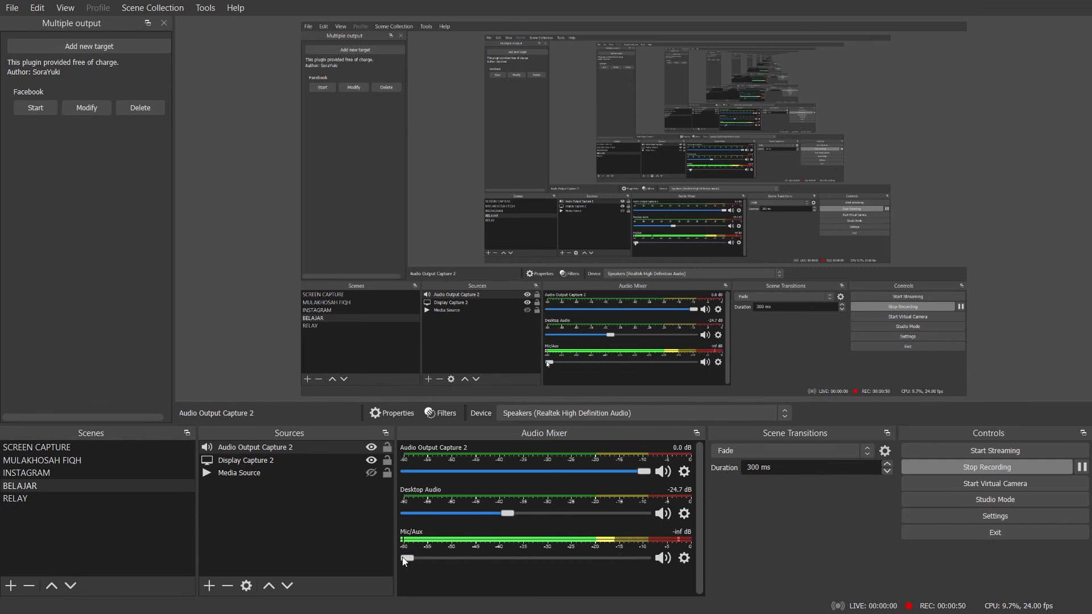